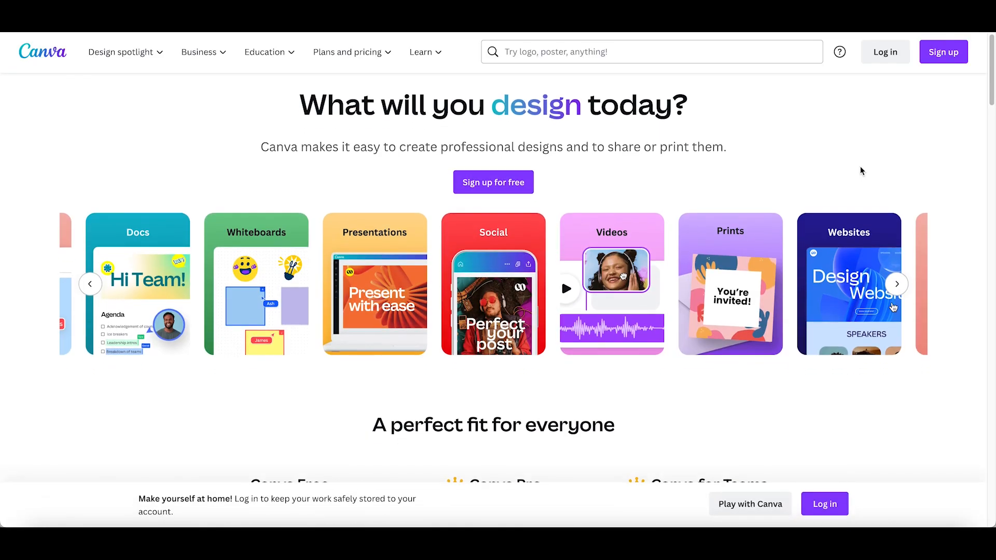
Step: Look through the Canva landing page, covering the plans, ready-made designs, teamwork features and sample templates
scroll(861, 171, "down", 3)
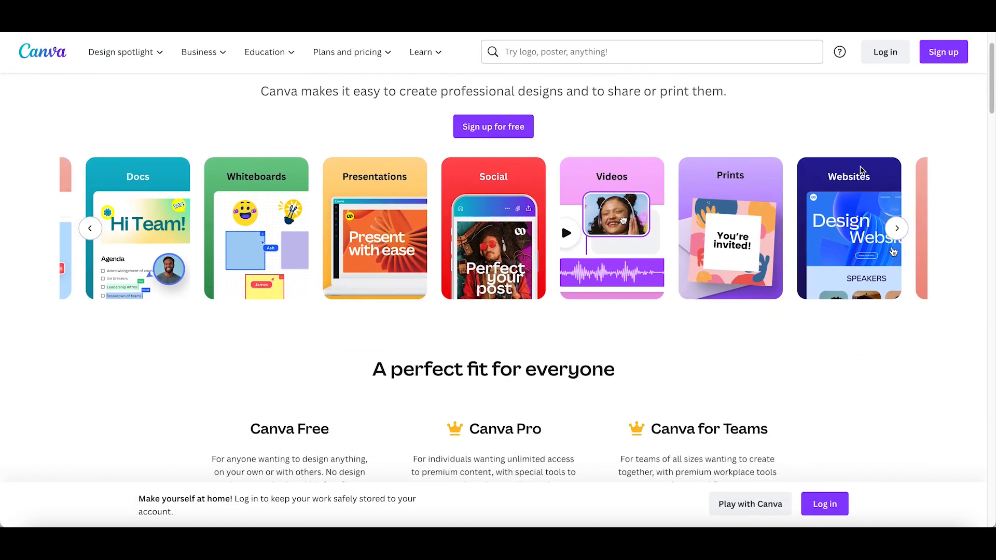
scroll(862, 171, "down", 3)
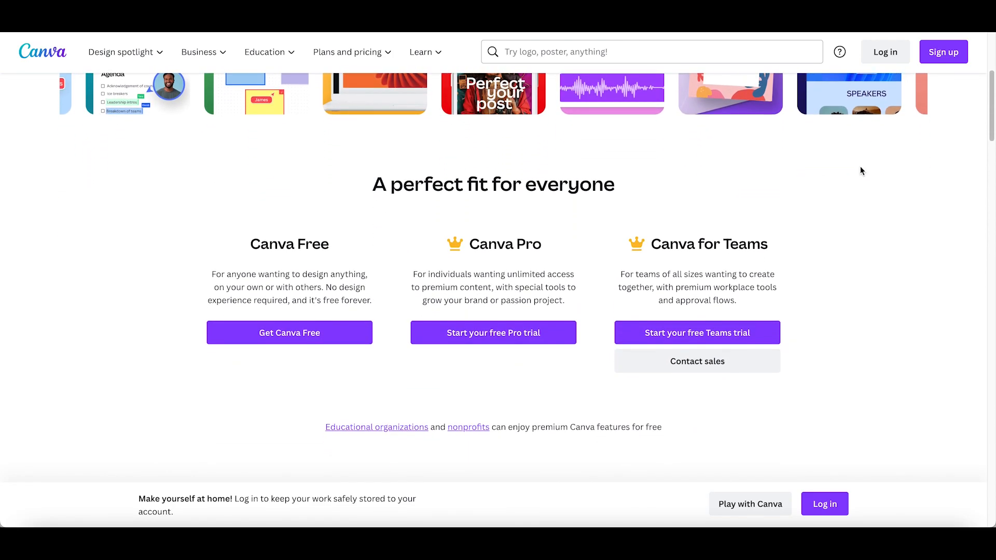
scroll(860, 172, "down", 3)
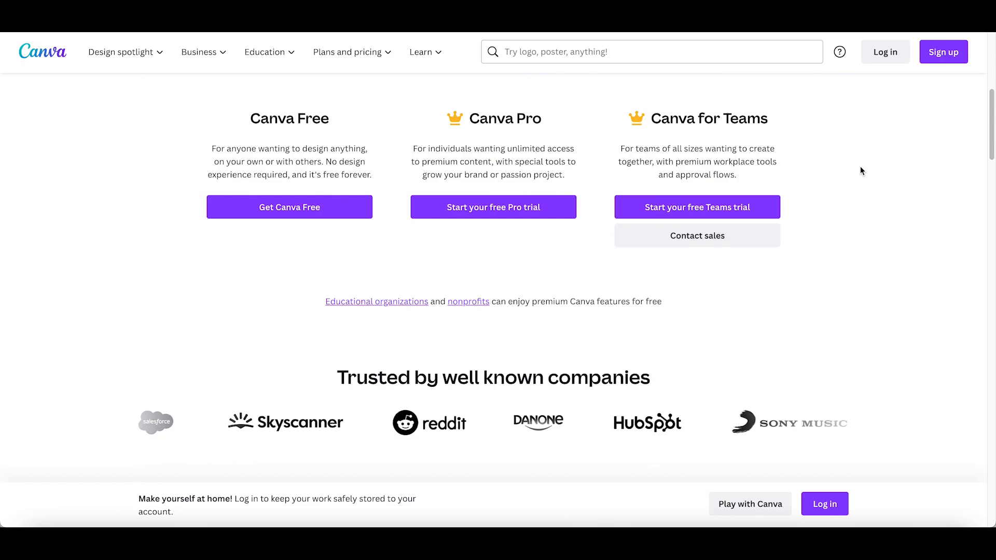
scroll(860, 172, "down", 5)
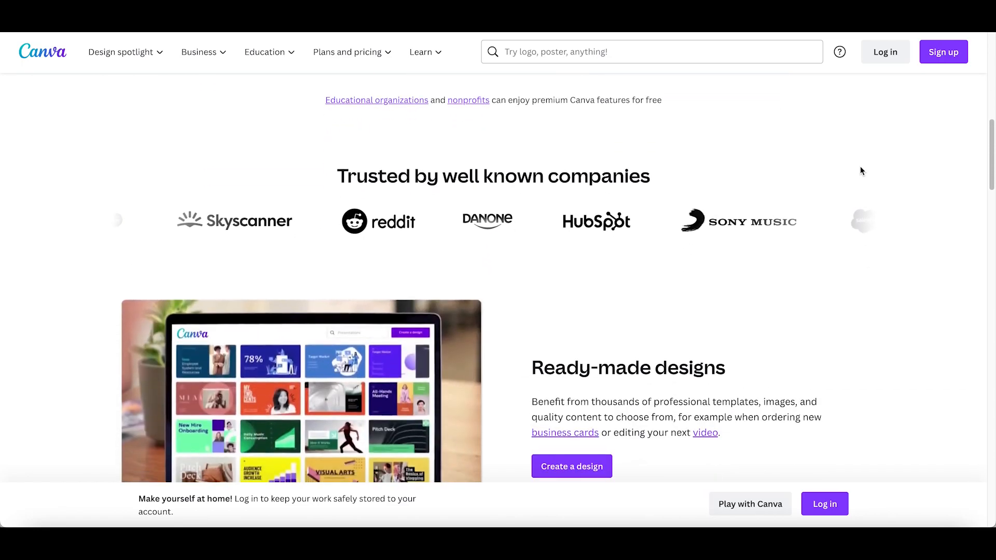
scroll(860, 171, "down", 4)
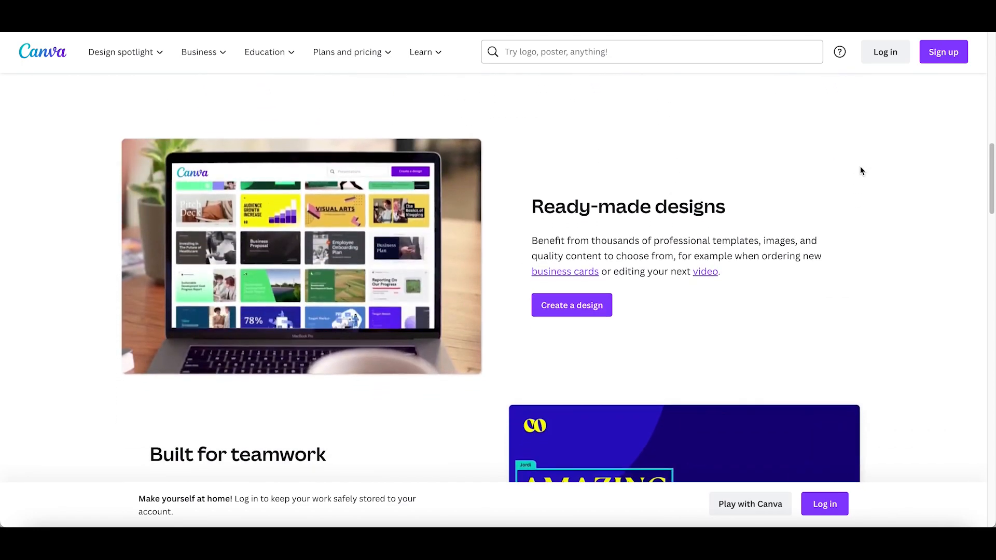
scroll(861, 171, "down", 3)
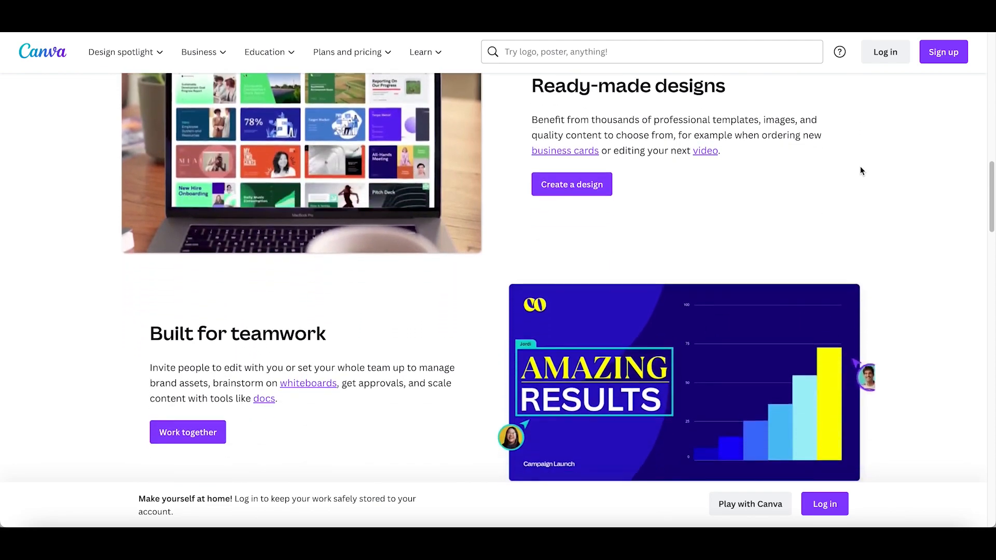
scroll(860, 171, "down", 6)
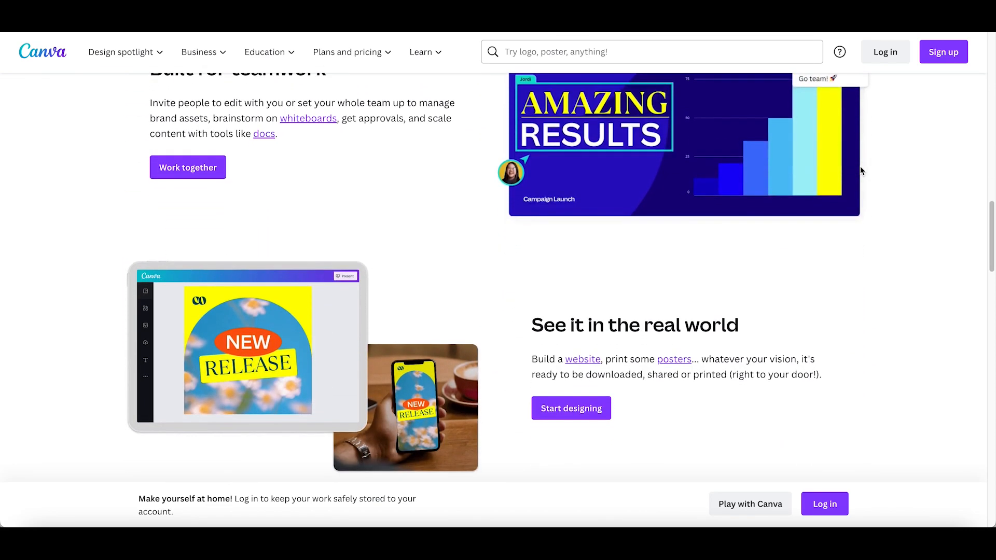
scroll(847, 205, "down", 3)
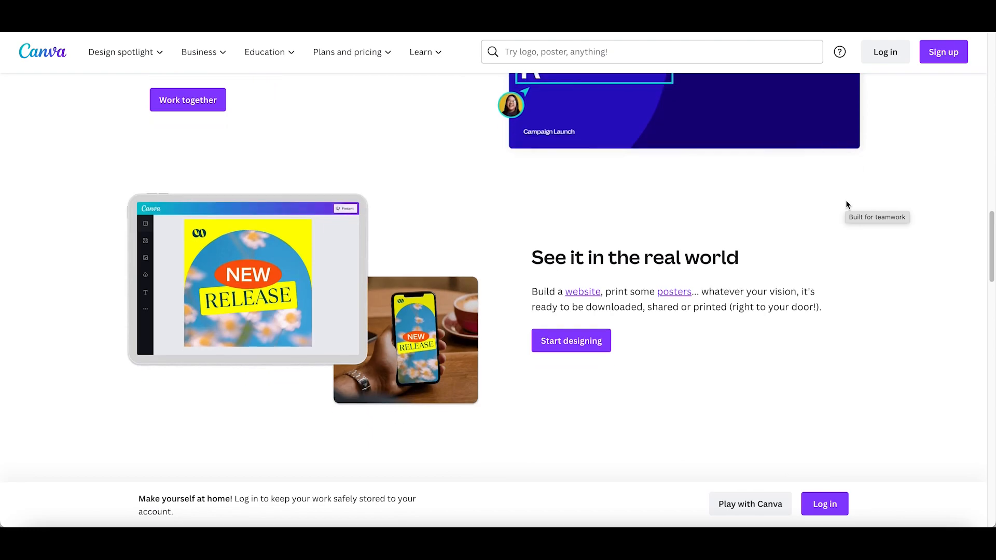
scroll(847, 205, "down", 3)
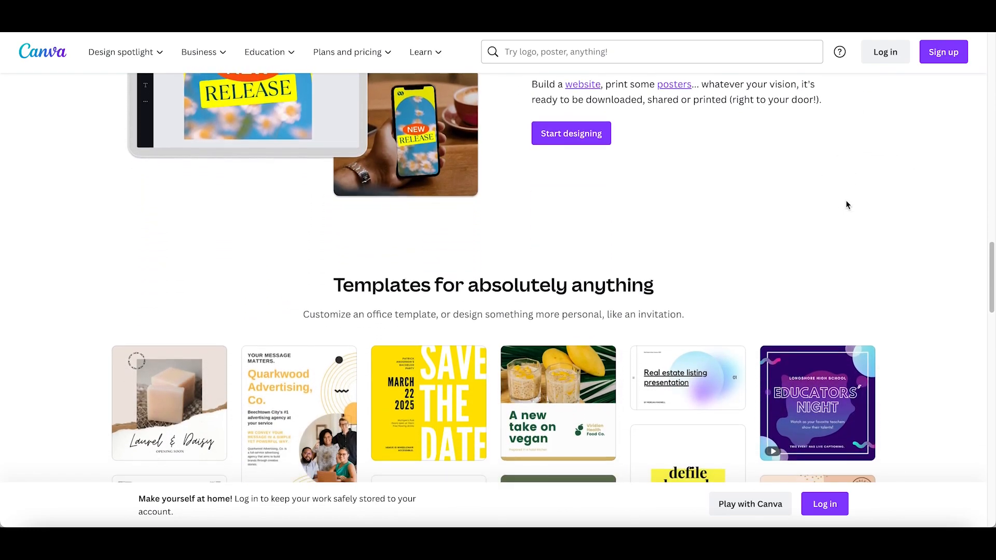
scroll(847, 205, "down", 10)
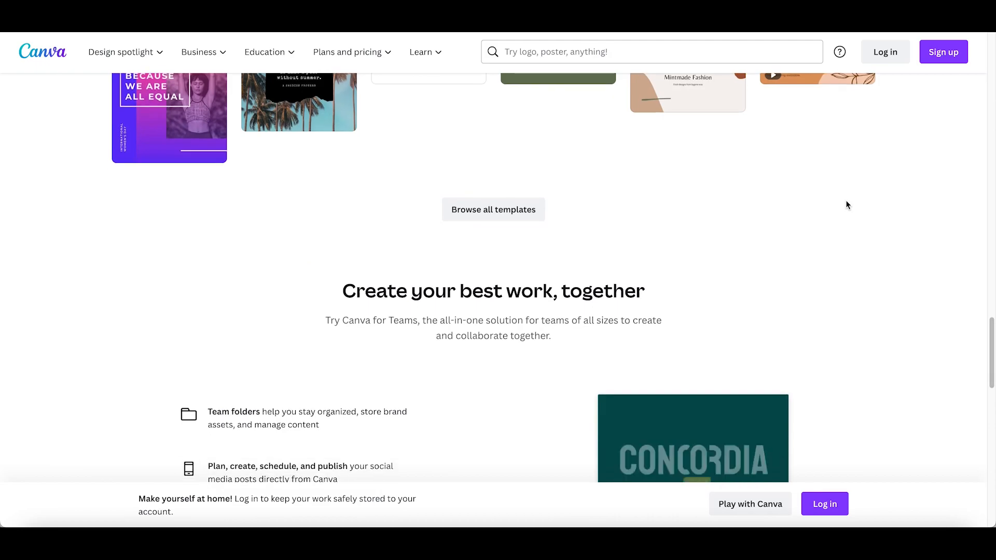
scroll(847, 205, "down", 3)
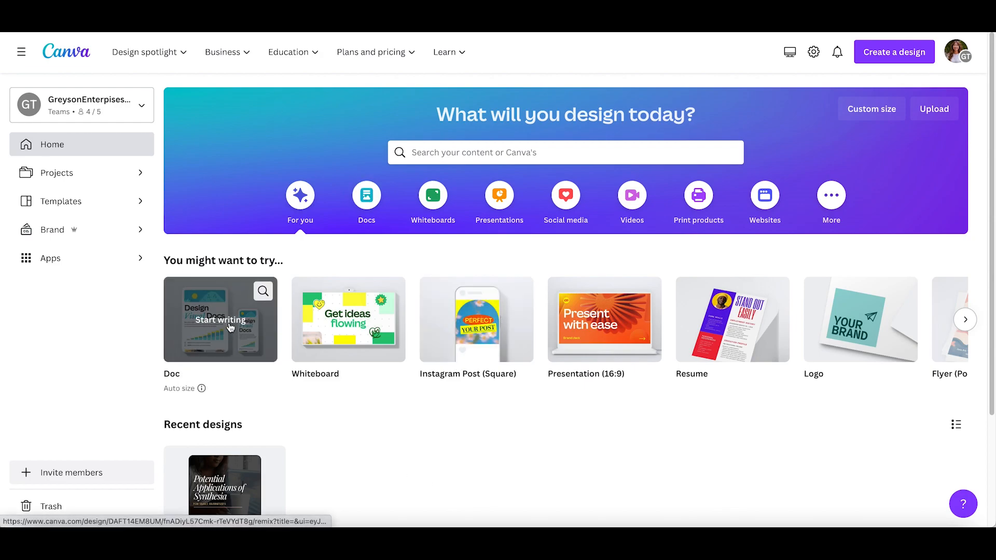
Step: Look through the suggested design types on the home page and check the custom size options
scroll(747, 314, "right", 2)
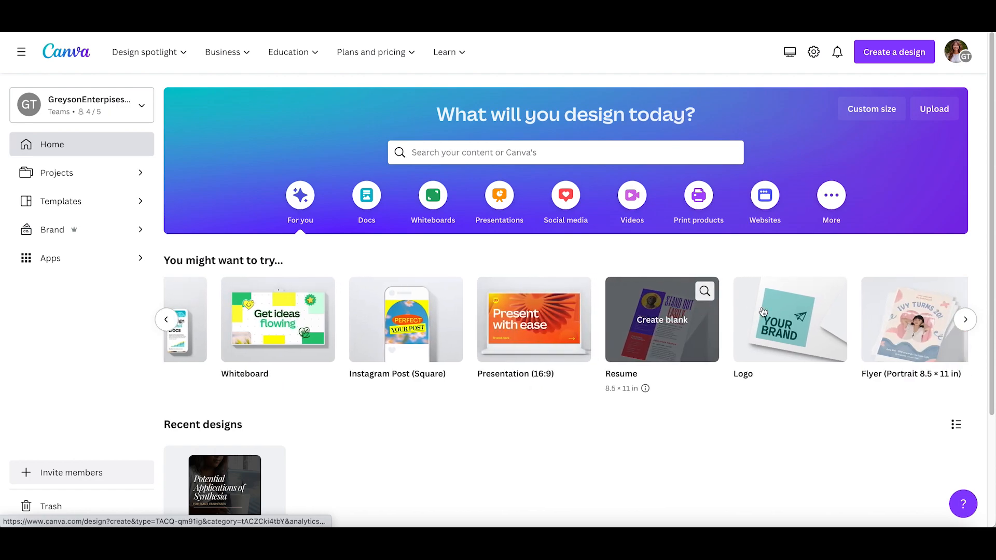
scroll(763, 311, "right", 4)
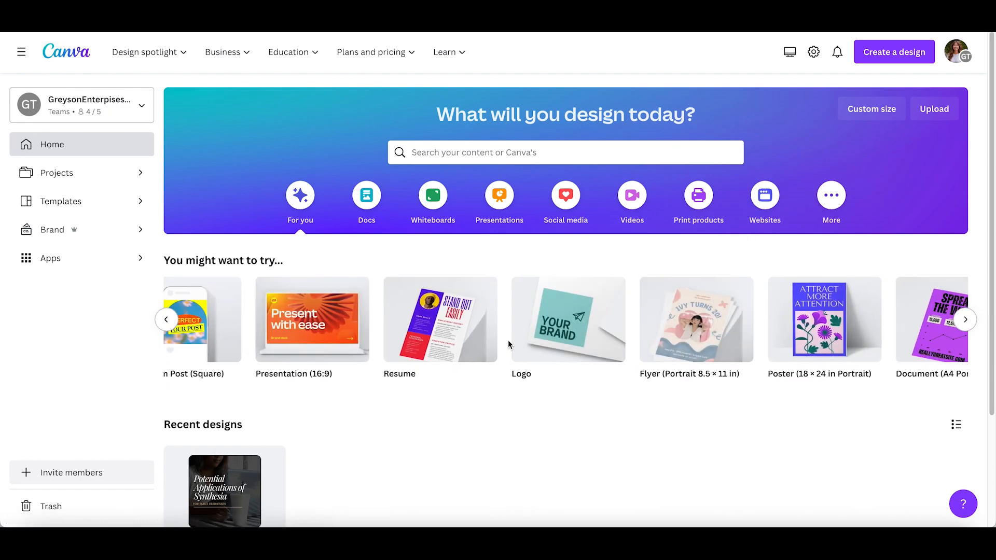
scroll(509, 345, "left", 5)
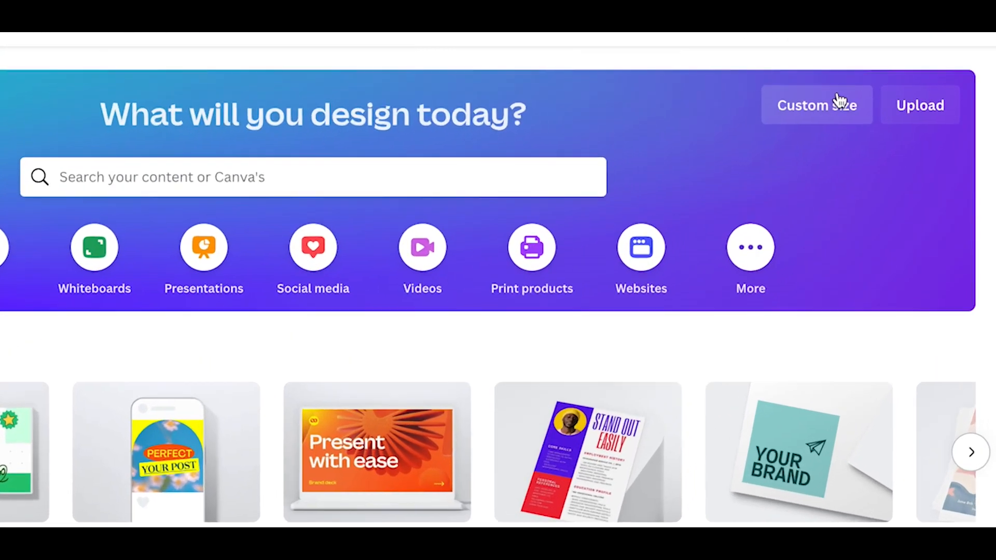
left_click(886, 108)
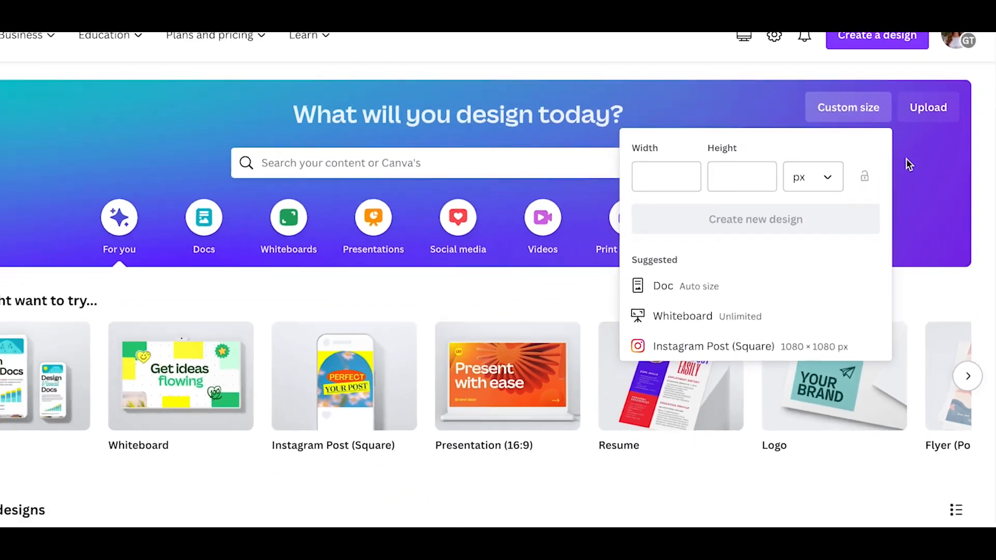
left_click(880, 194)
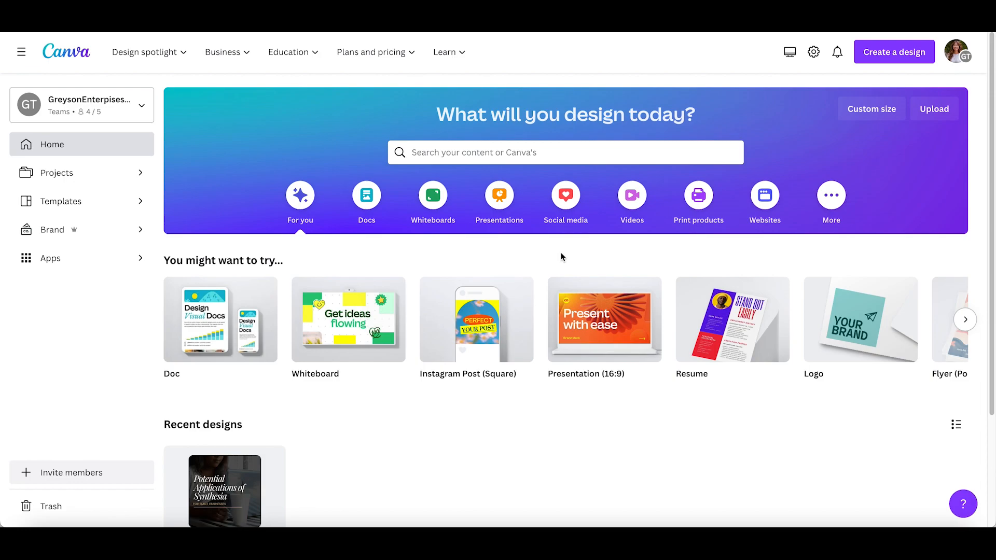
Step: Open the full collection of Instagram post templates from the social media design types
left_click(566, 196)
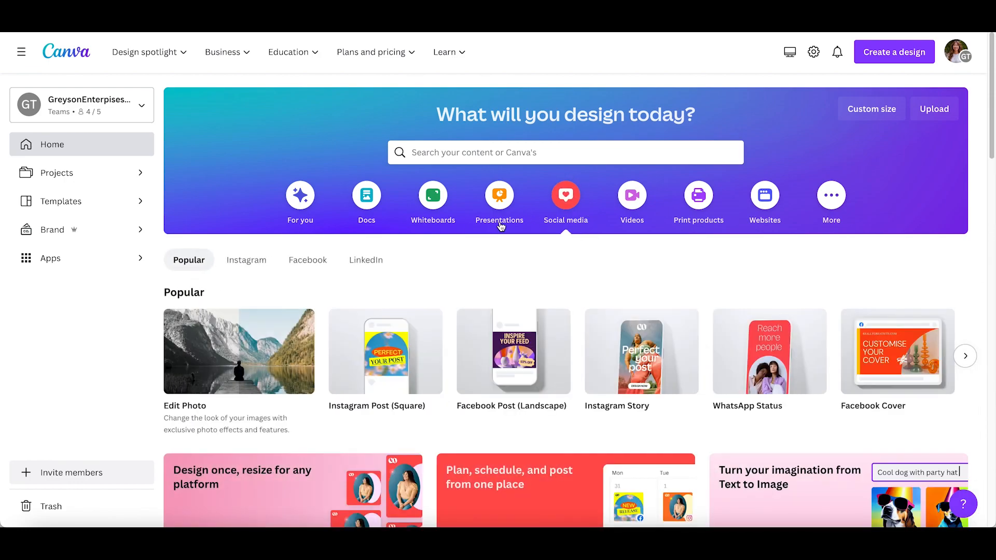
left_click(248, 264)
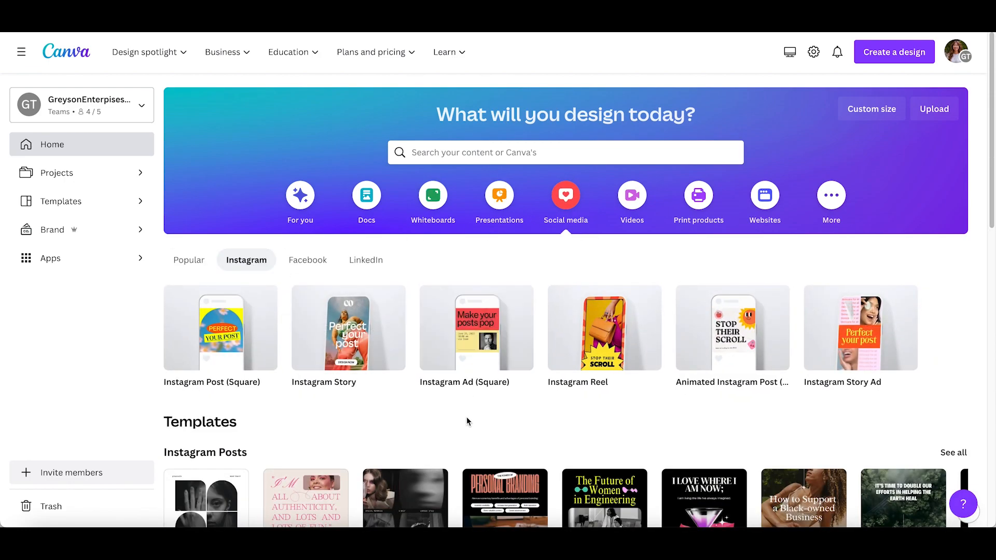
scroll(466, 416, "down", 2)
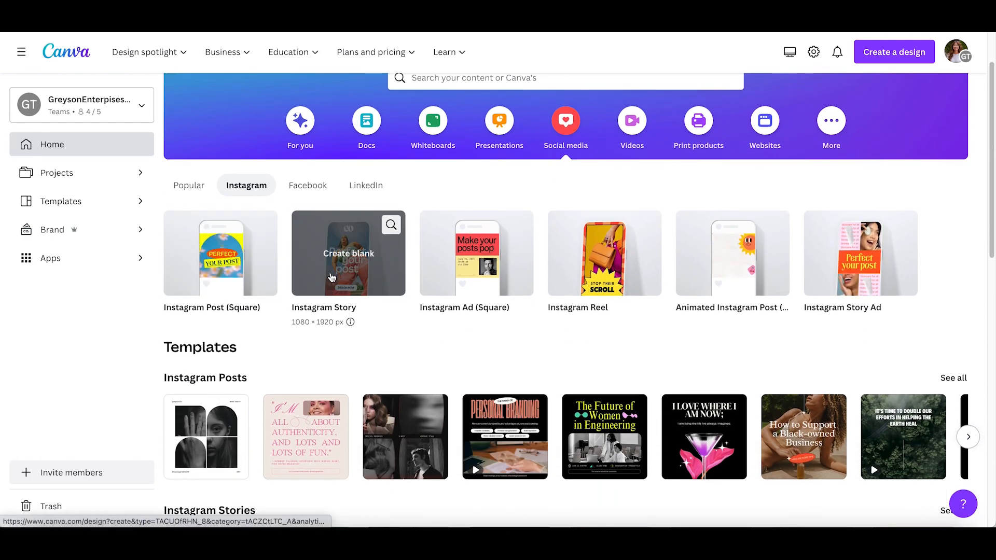
scroll(877, 275, "down", 3)
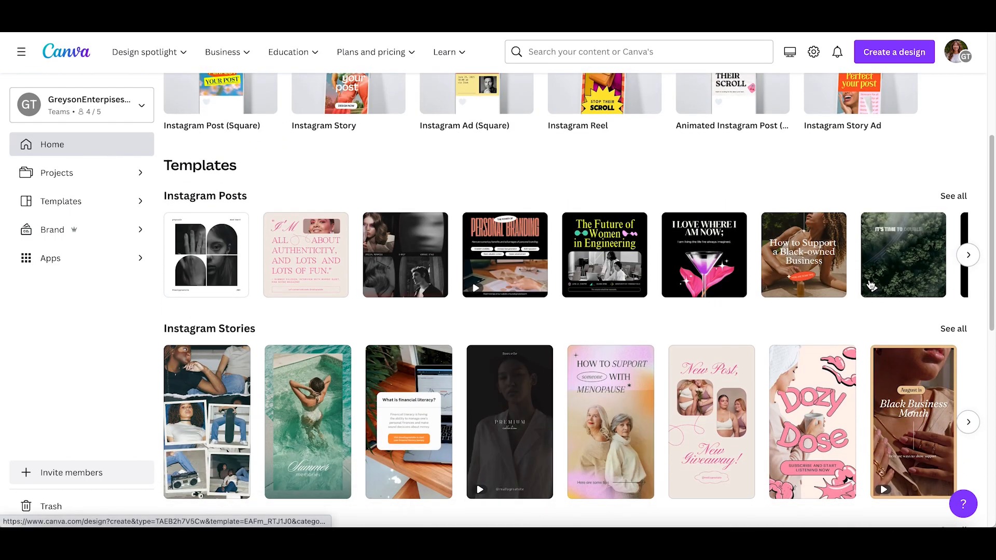
left_click(954, 196)
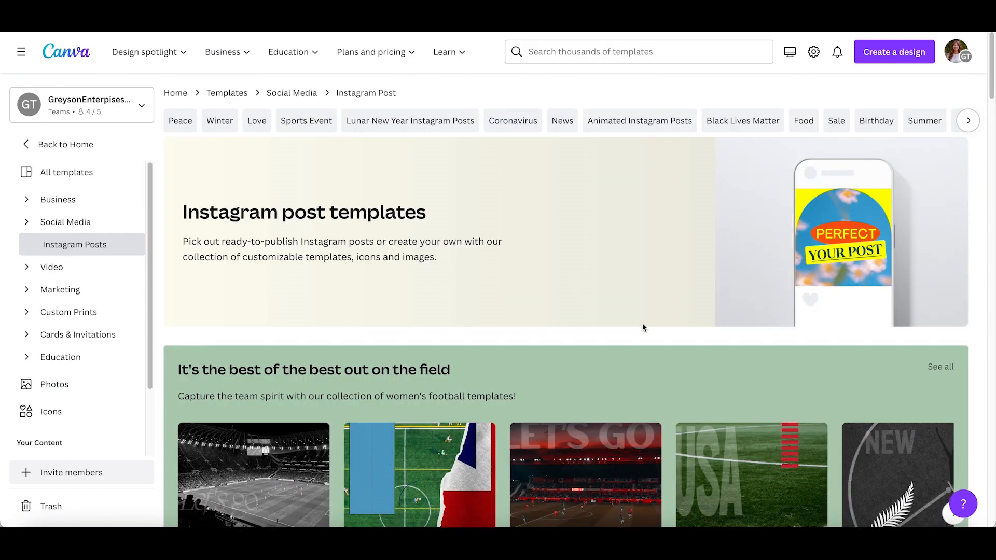
Step: Find the Gradient Welcome to the Team Greeting Instagram Post template and open it for customizing
scroll(642, 323, "down", 1)
scroll(642, 324, "down", 5)
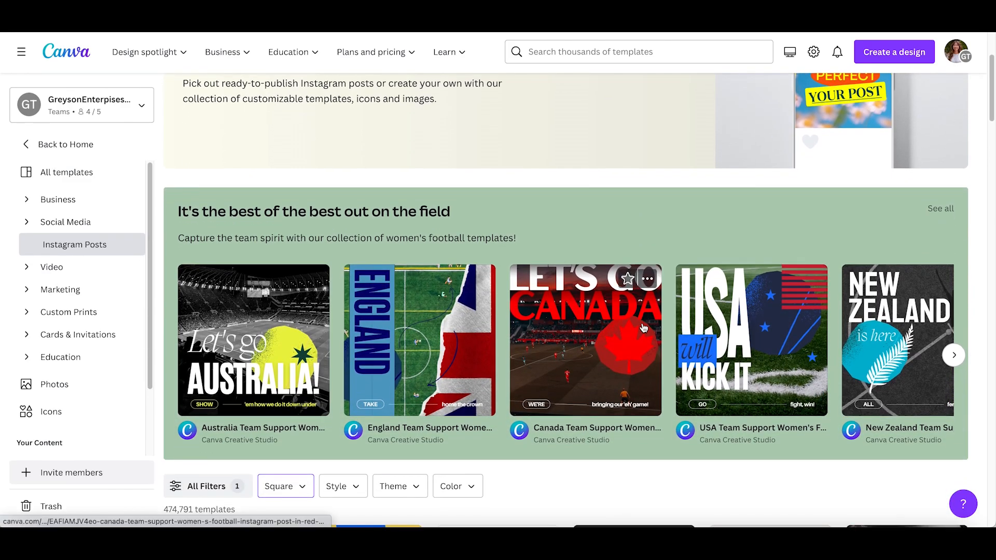
scroll(643, 328, "down", 3)
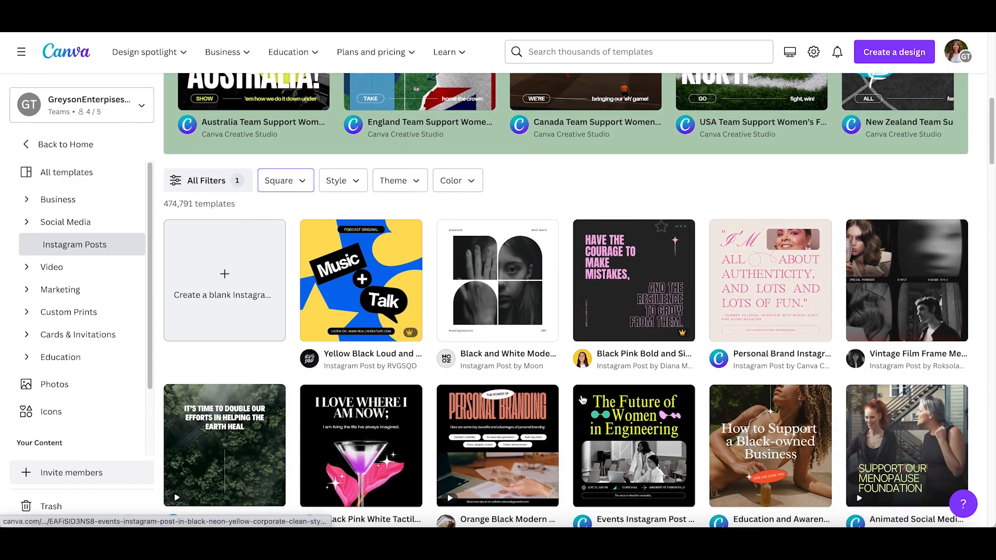
scroll(583, 380, "down", 15)
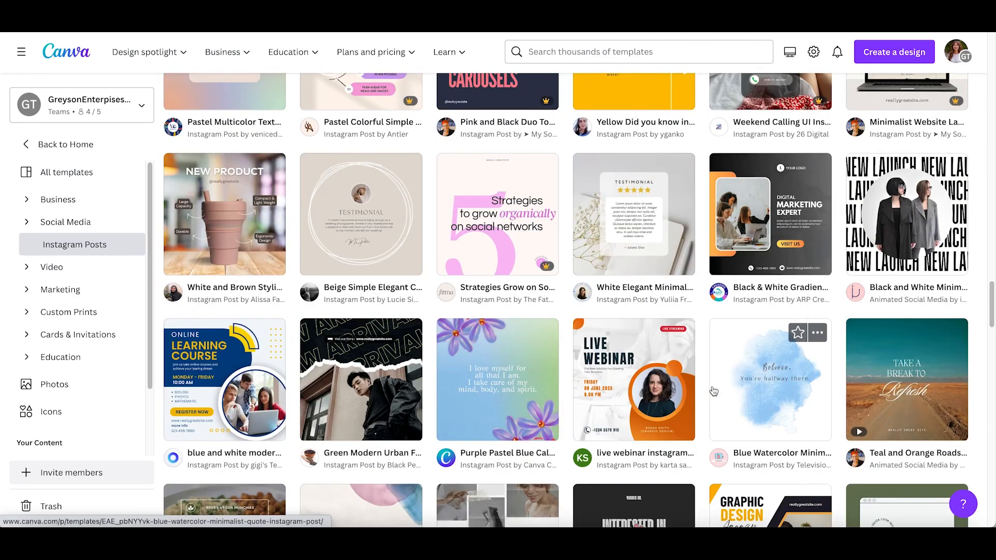
scroll(714, 392, "down", 14)
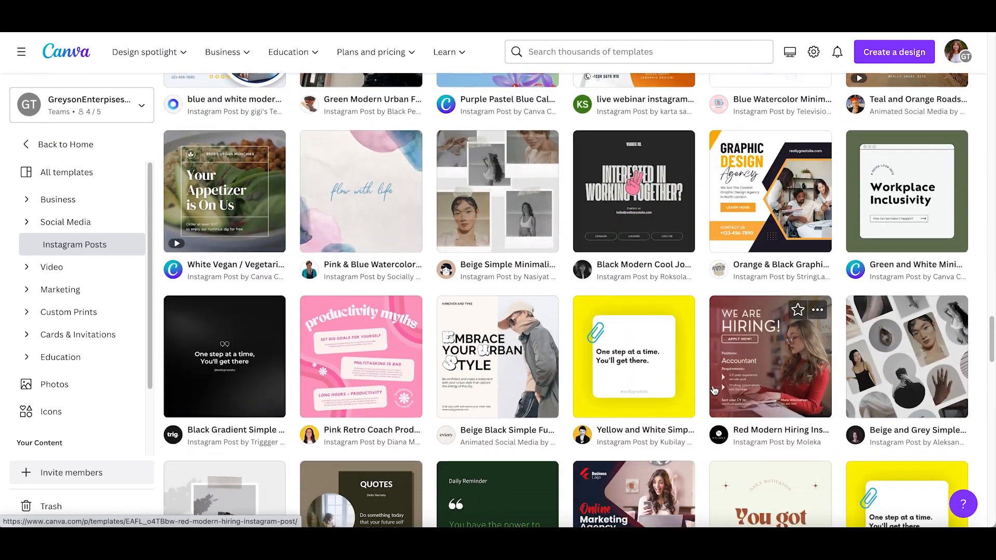
scroll(714, 390, "down", 3)
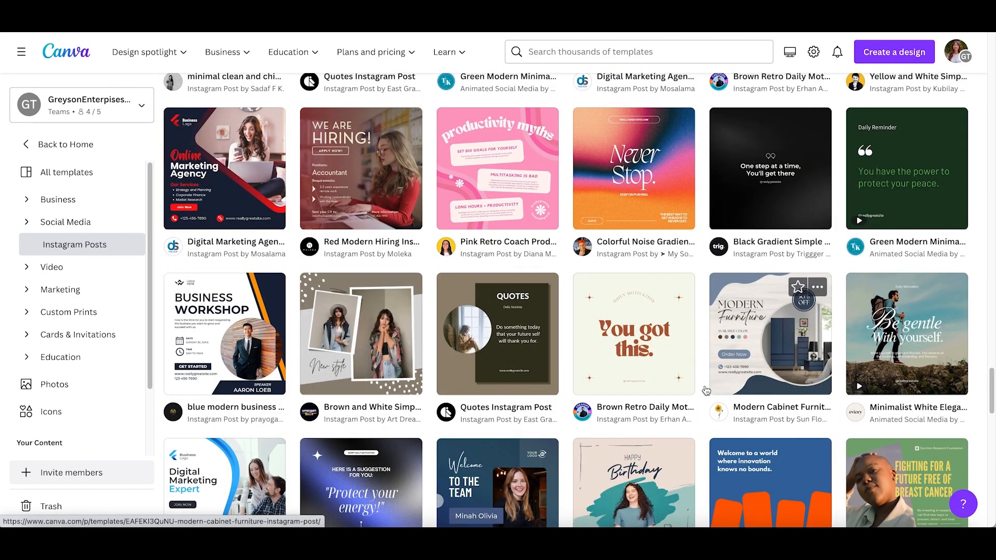
scroll(714, 390, "down", 2)
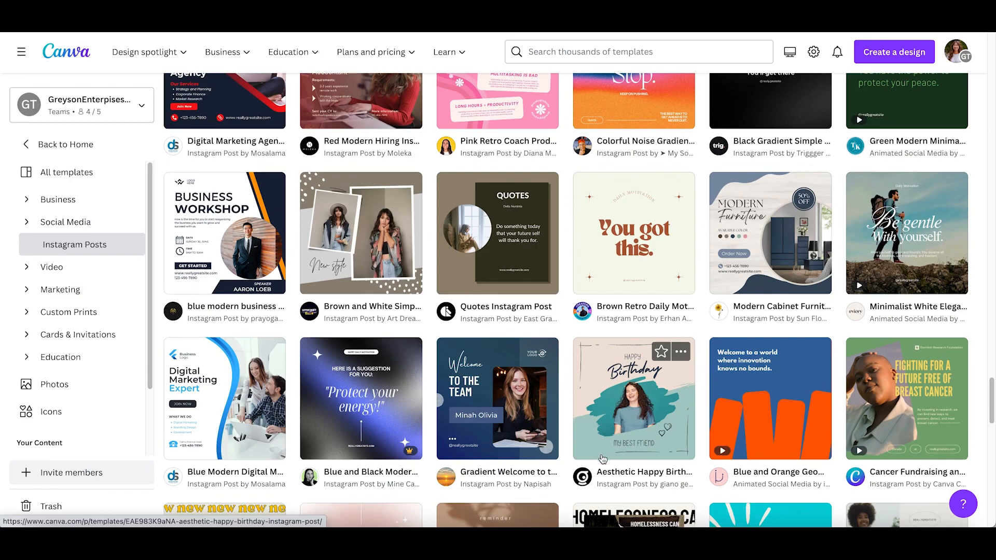
left_click(524, 399)
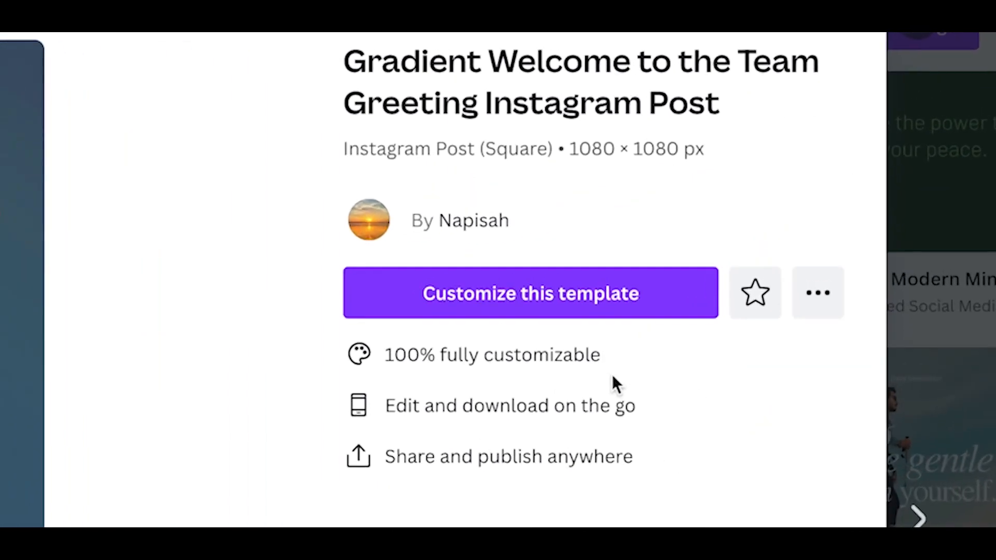
left_click(778, 175)
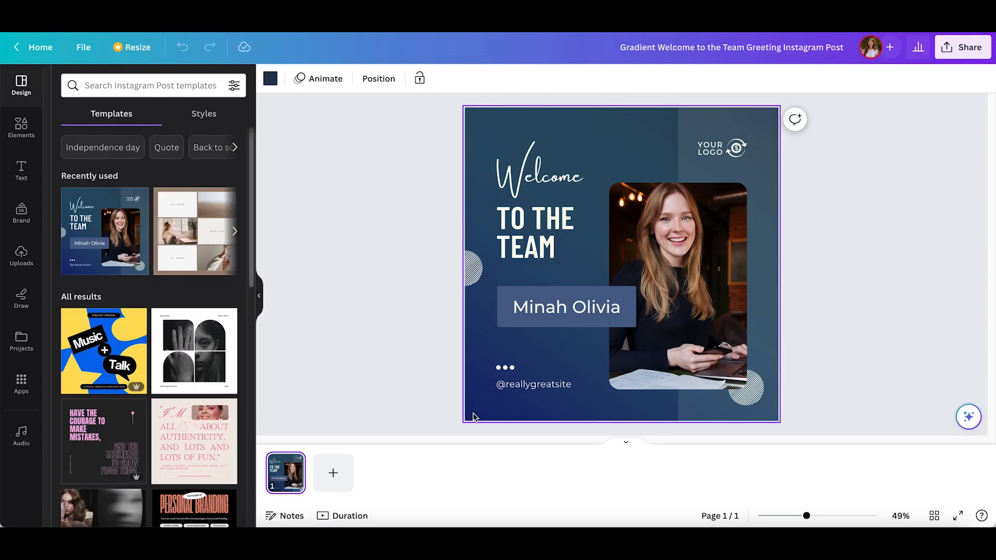
Step: Inspect the template's separate elements by selecting the name text, heading, background, logo and circle graphic, and finish with nothing selected
left_click(581, 307)
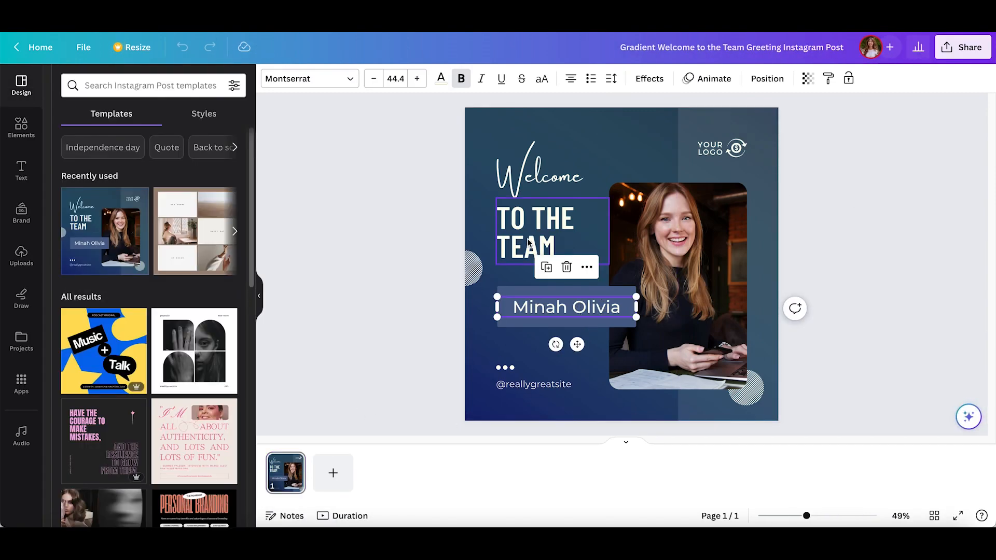
left_click(531, 244)
left_click(629, 136)
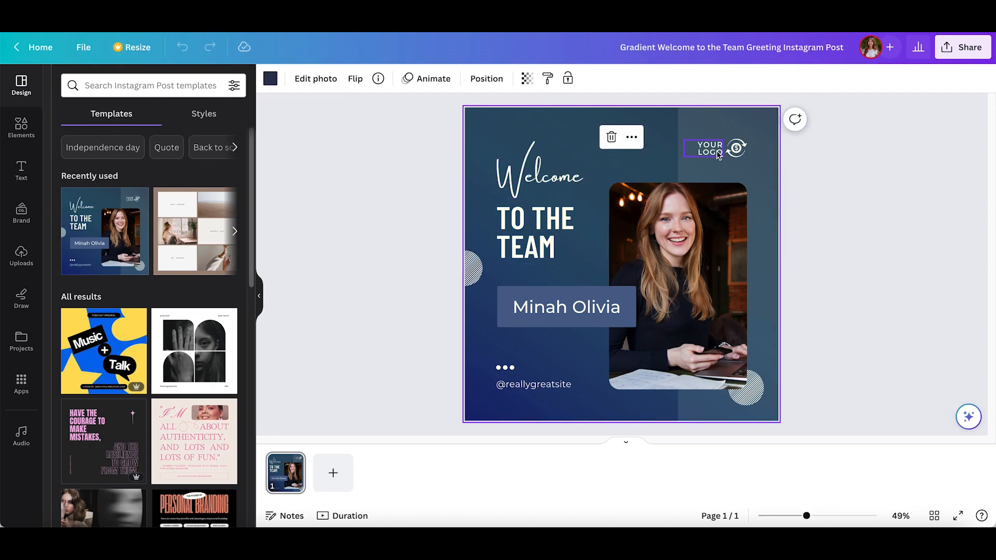
left_click(719, 154)
left_click(743, 154)
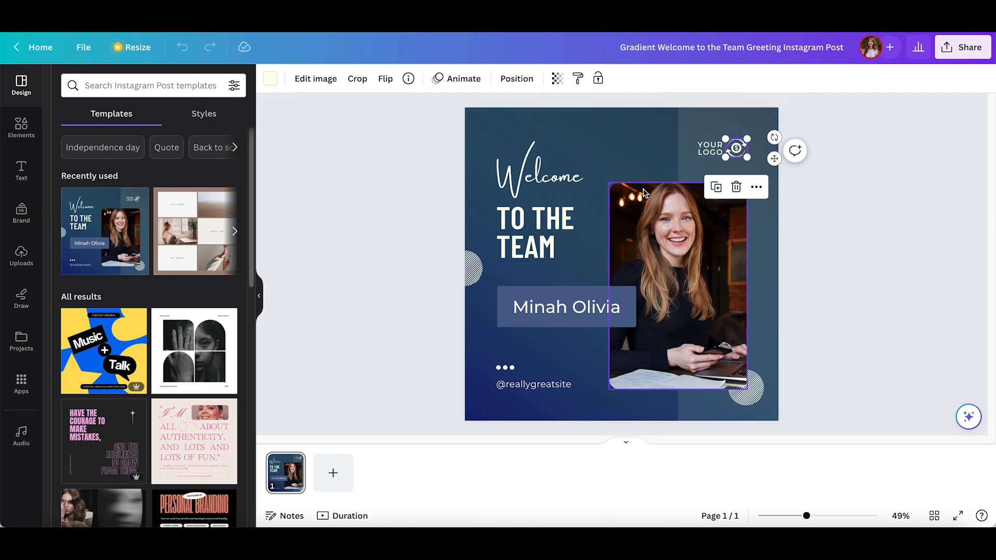
left_click(474, 270)
left_click(393, 306)
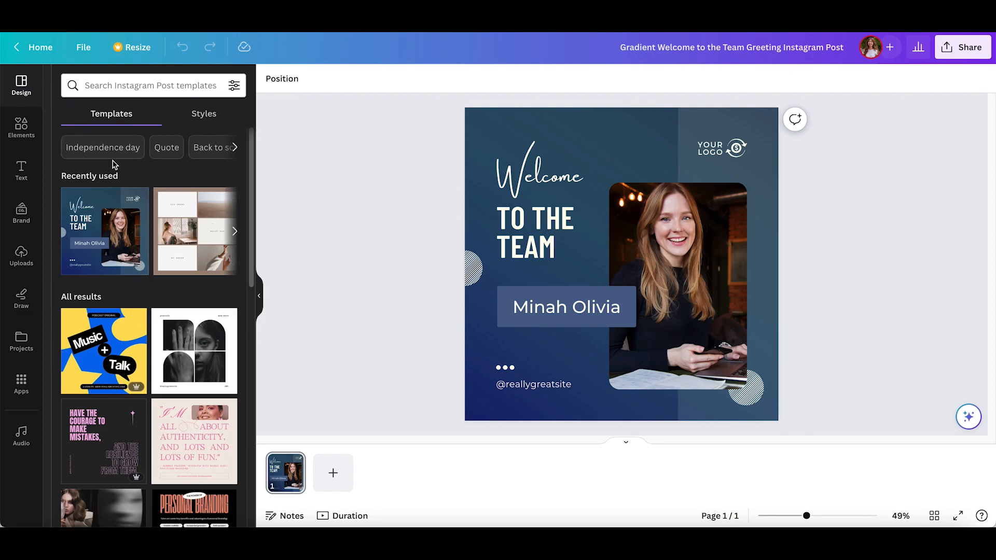
Step: Search the Instagram post templates using the recent term "profile"
left_click(123, 89)
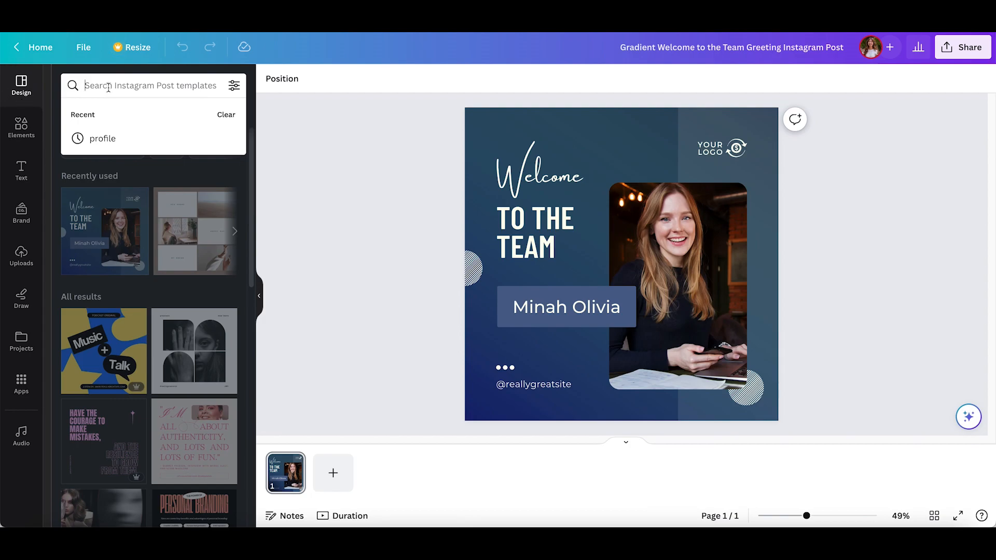
left_click(101, 138)
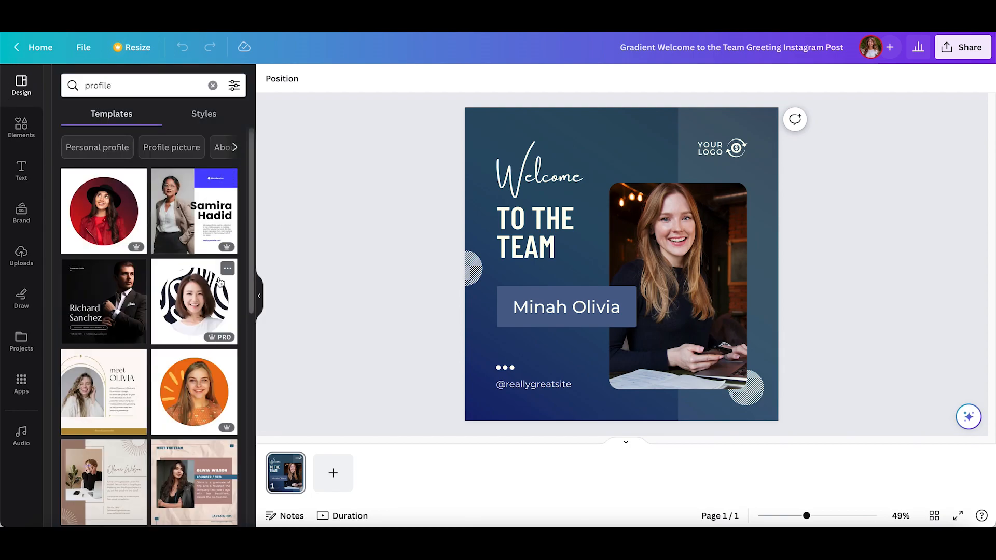
Step: Browse the profile template results and apply the Business Woman Profile Instagram Post template with the "About Me" heading
scroll(204, 338, "down", 3)
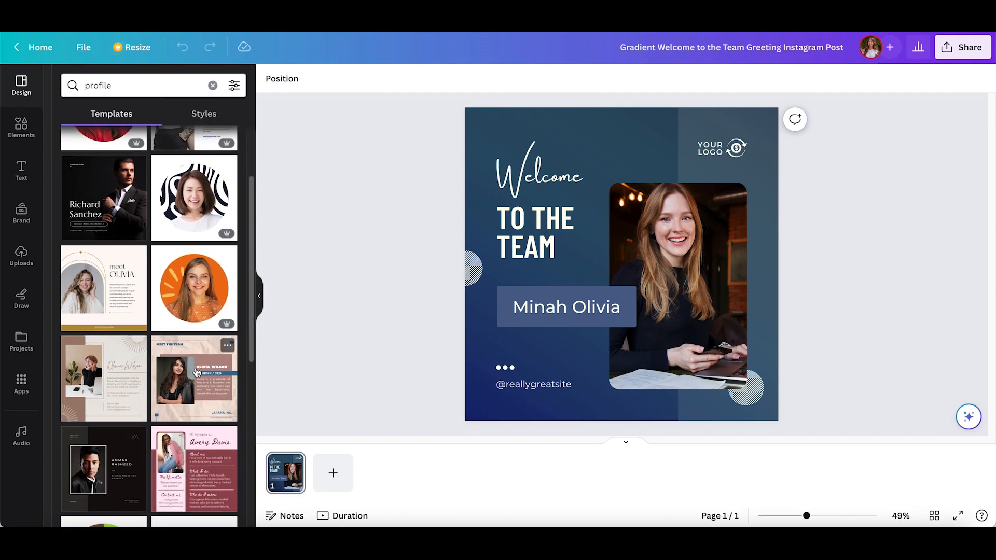
scroll(197, 372, "down", 3)
scroll(196, 372, "down", 3)
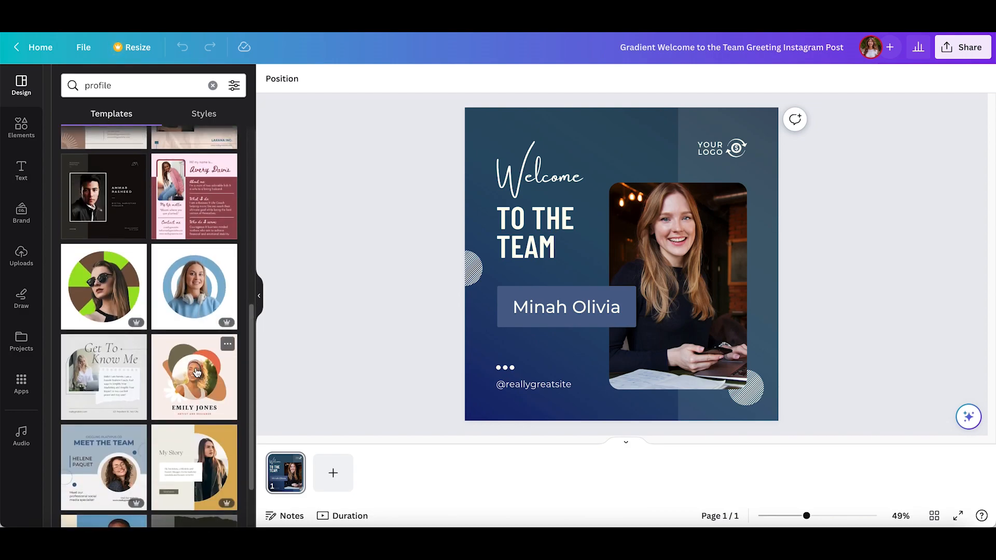
scroll(197, 372, "down", 5)
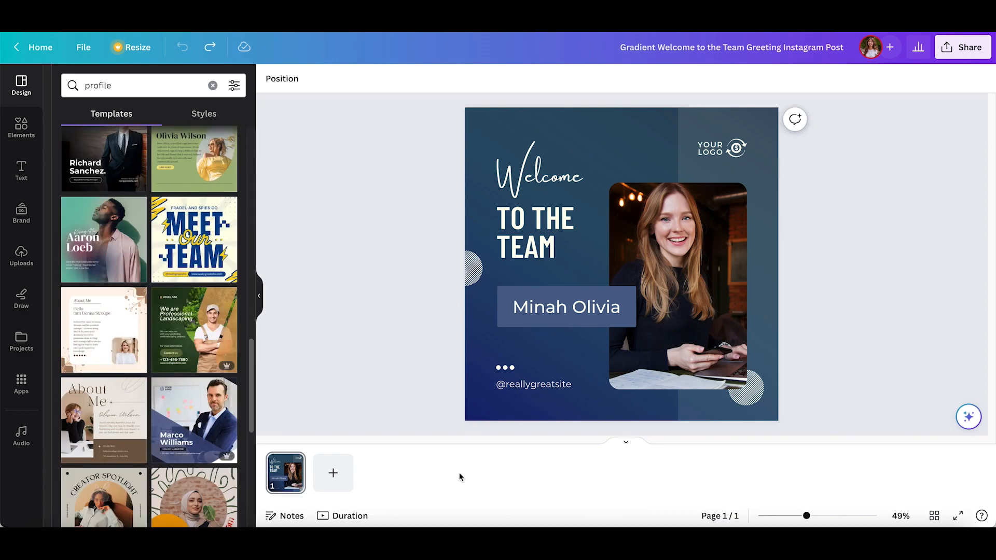
left_click(107, 423)
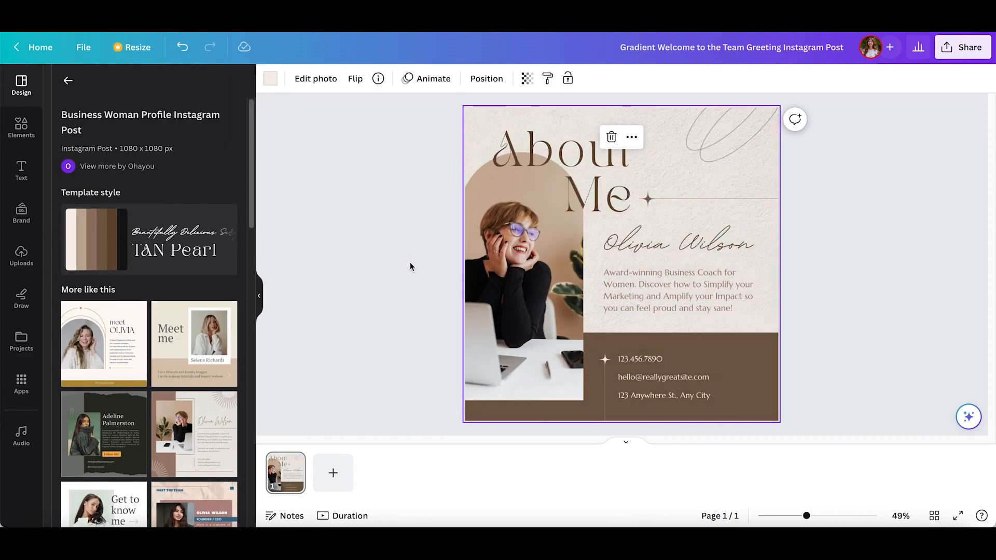
Step: Upload ProfilePicture.JPG from the computer's Photo folder and use it to replace the picture in the arched frame
left_click(516, 285)
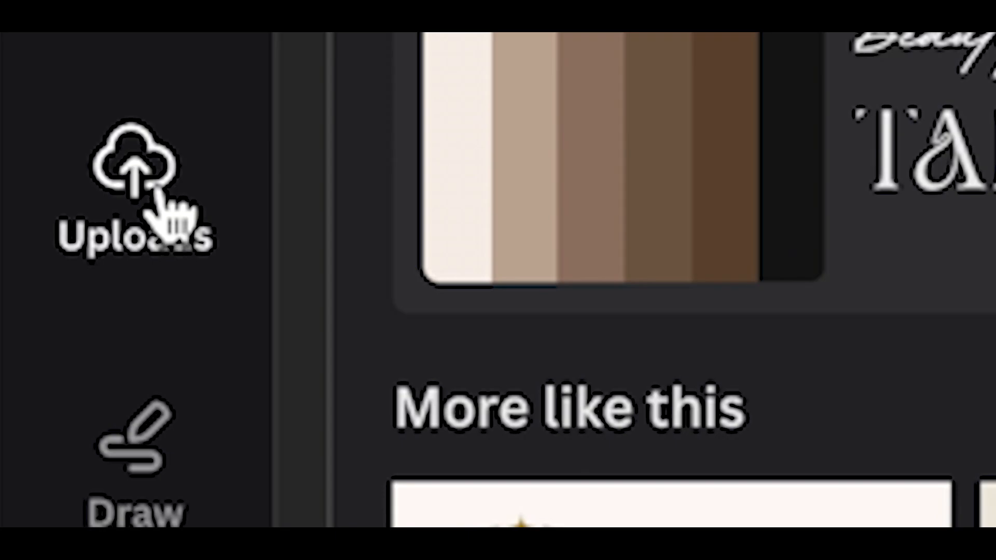
left_click(156, 200)
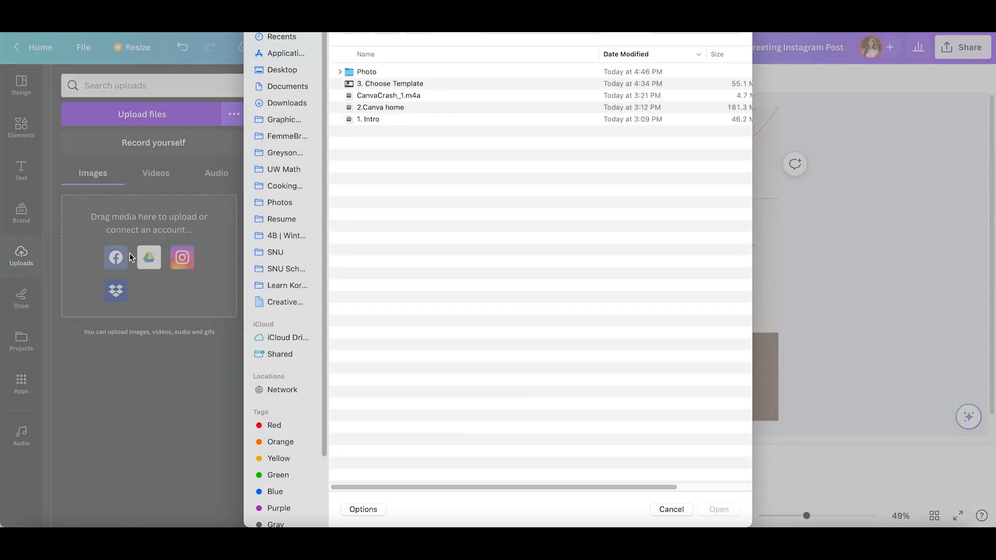
left_click(667, 510)
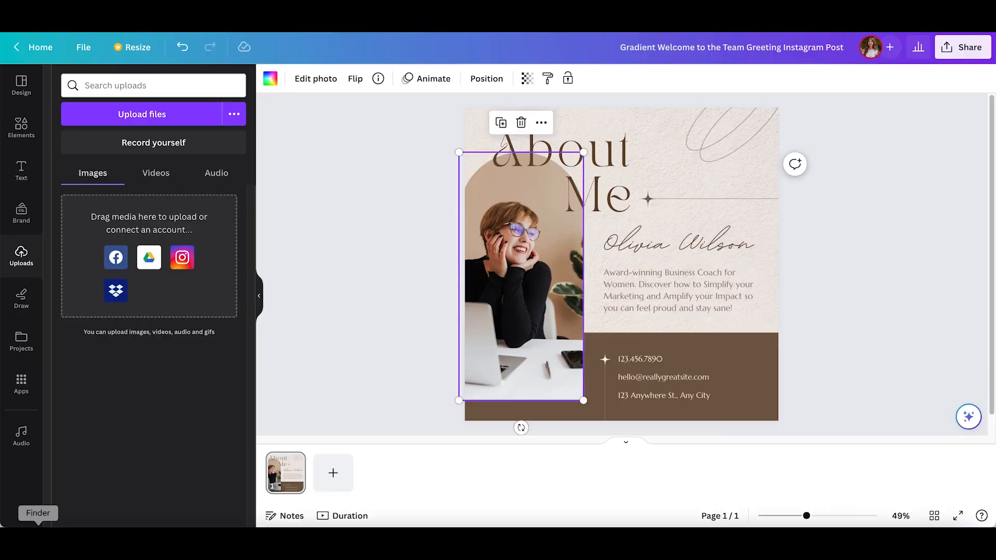
left_click(38, 541)
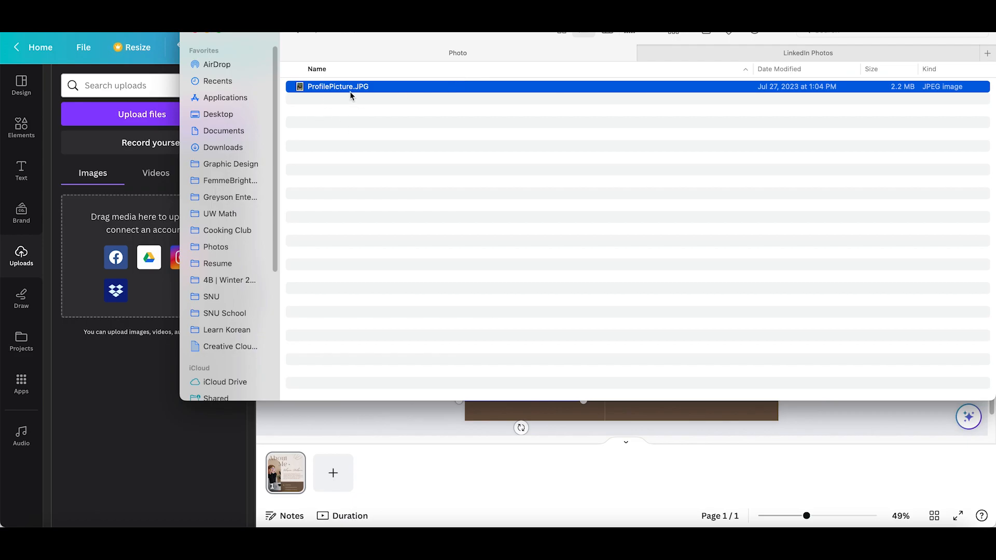
left_click_drag(361, 91, 140, 216)
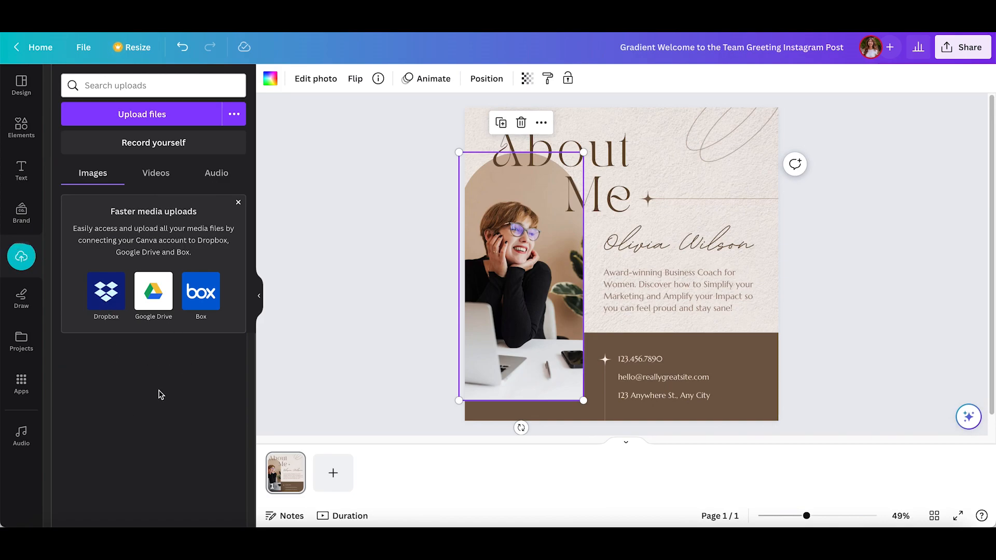
left_click_drag(95, 375, 517, 186)
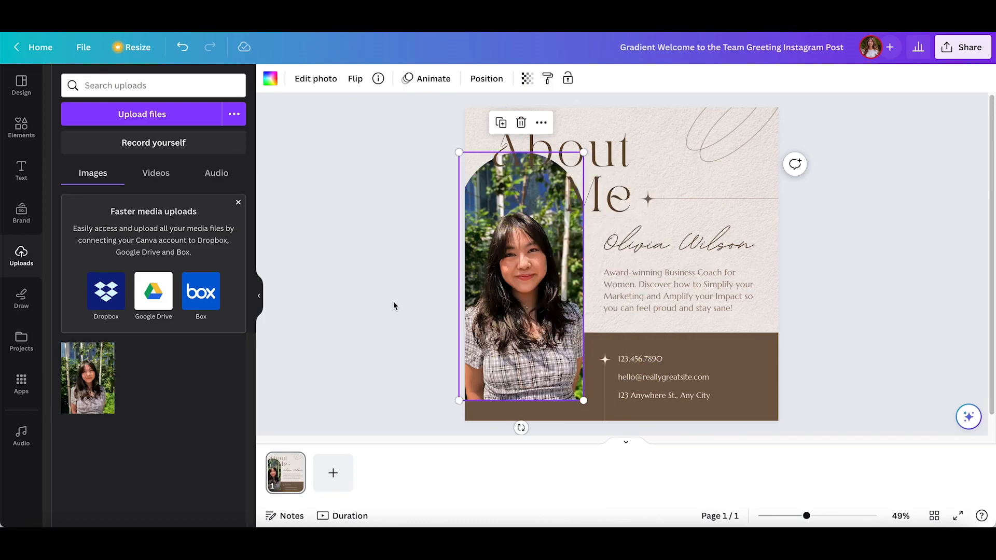
Step: Reposition the portrait inside its arched frame, shifting it sideways and bringing the person back to the frame's centre
double_click(524, 285)
left_click_drag(529, 240, 580, 239)
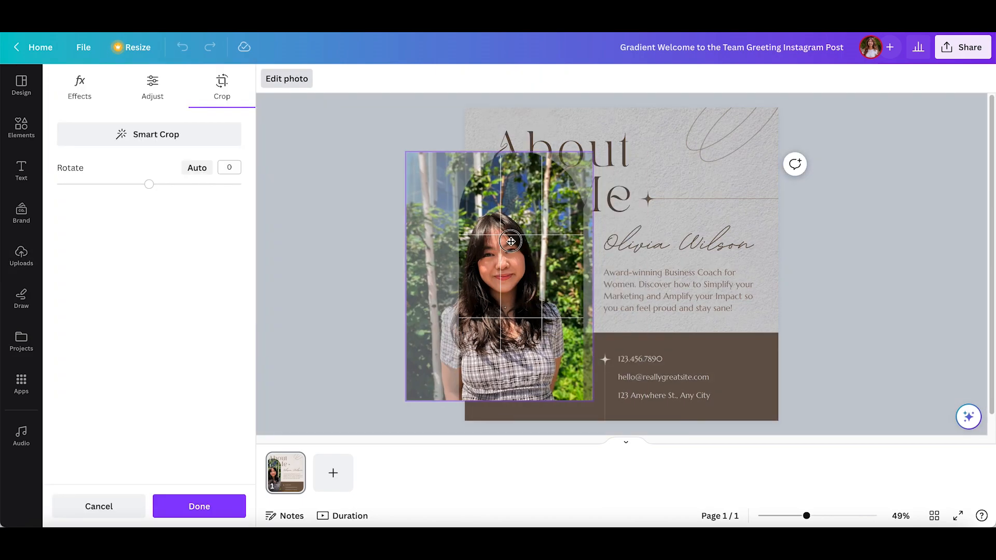
left_click(384, 295)
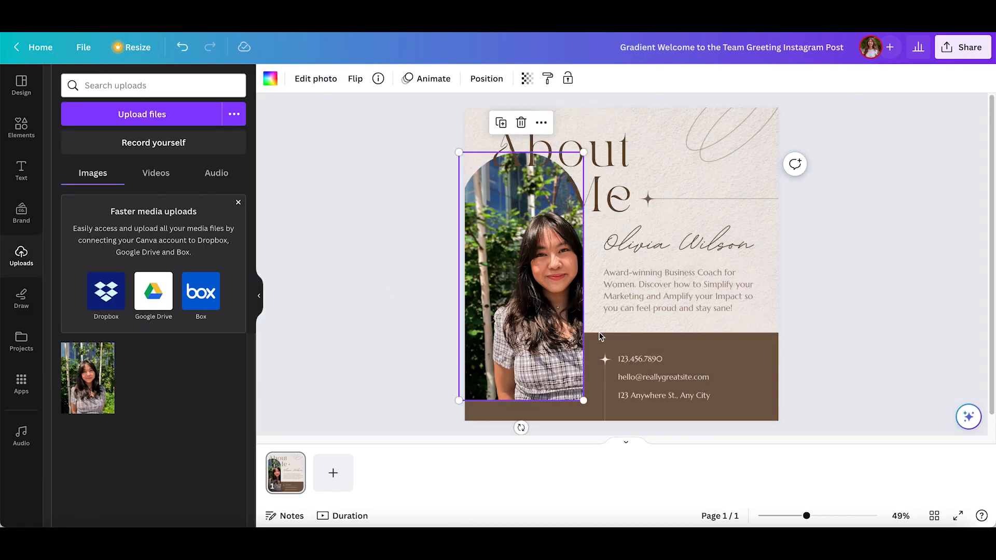
double_click(566, 281)
left_click_drag(562, 279, 530, 277)
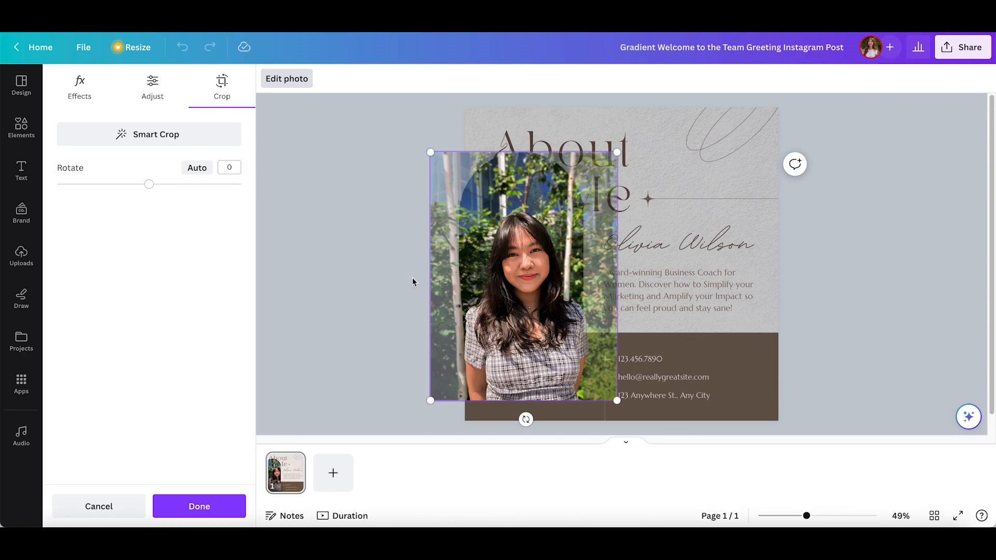
left_click(385, 287)
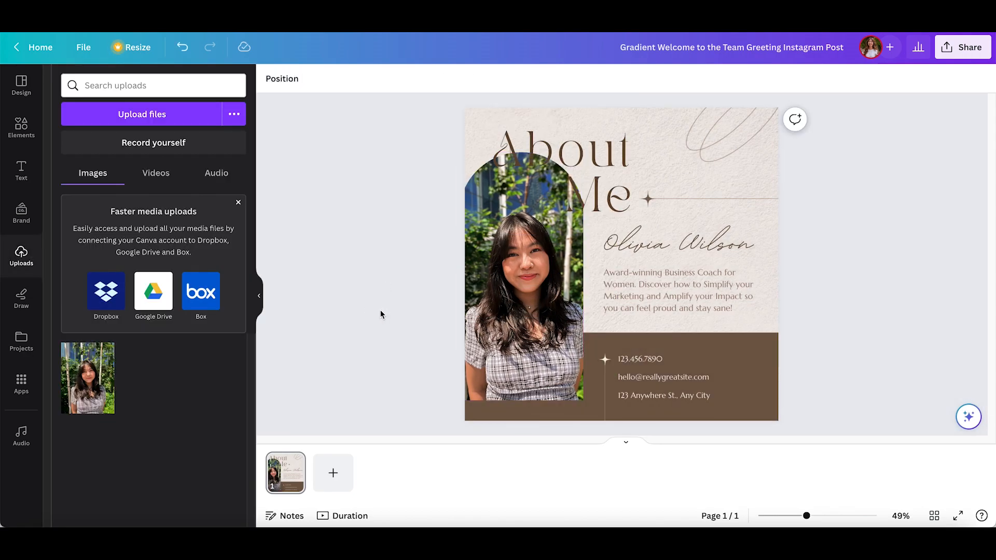
Step: Try enlarging the arched photo frame from its upper-right corner, and undo the resize
left_click(580, 304)
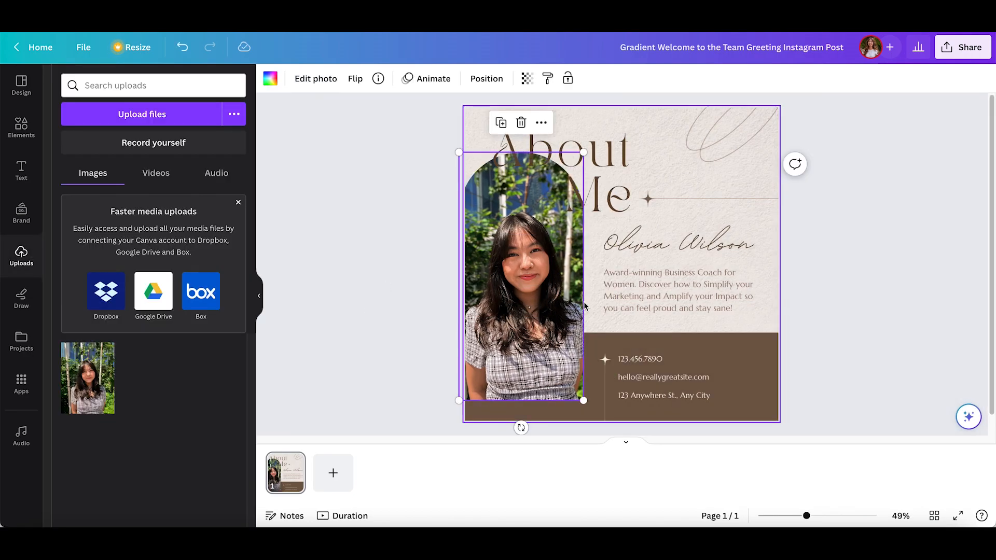
double_click(506, 280)
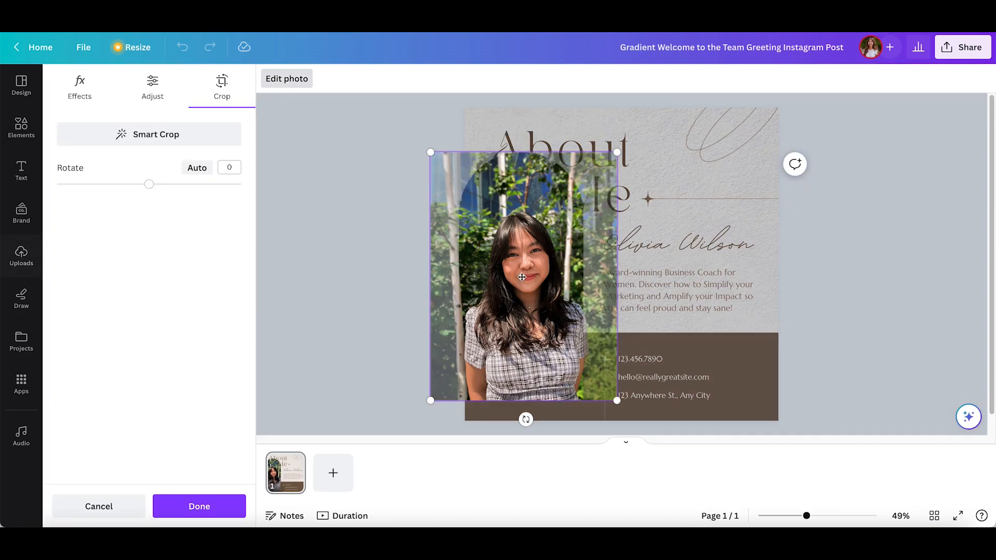
left_click(382, 384)
left_click_drag(583, 152, 614, 152)
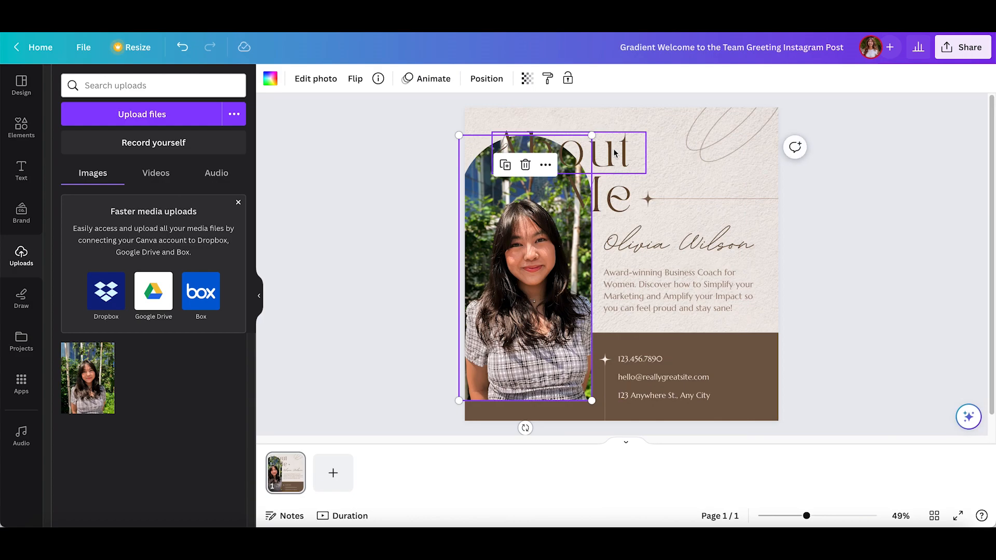
key("ctrl+z")
left_click(385, 308)
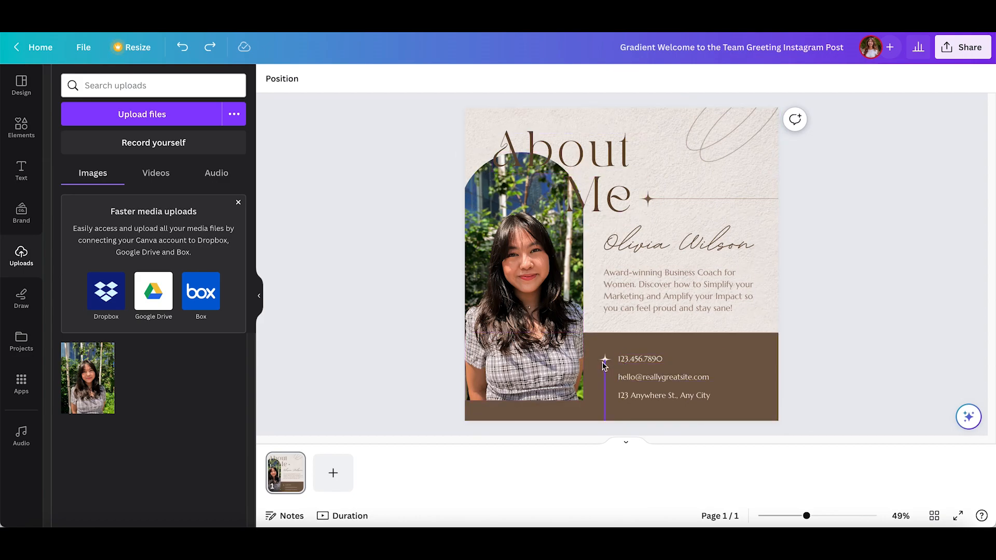
Step: Recolour the brown rectangle behind the contact details, trying the brand palette's pink #edbcba and ending with black
left_click(595, 344)
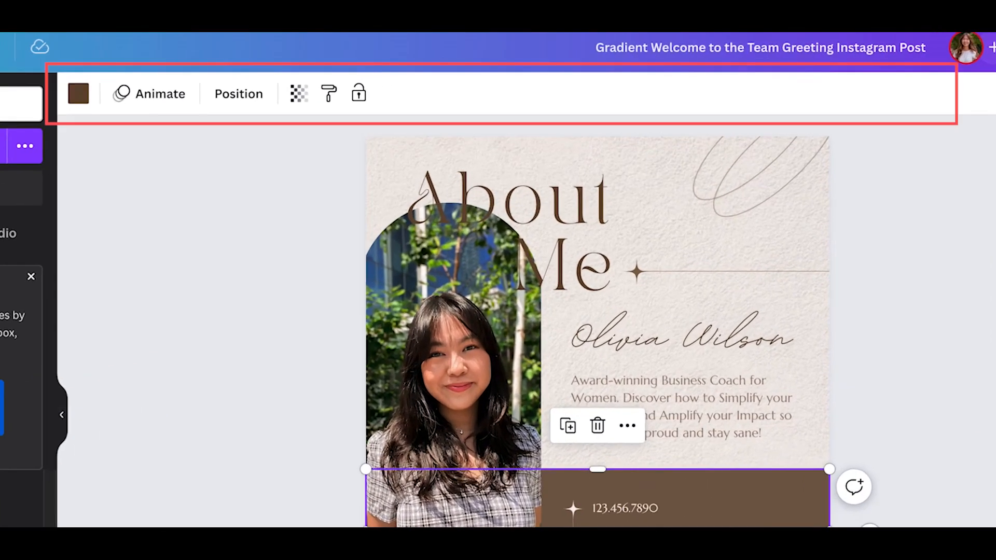
left_click(79, 94)
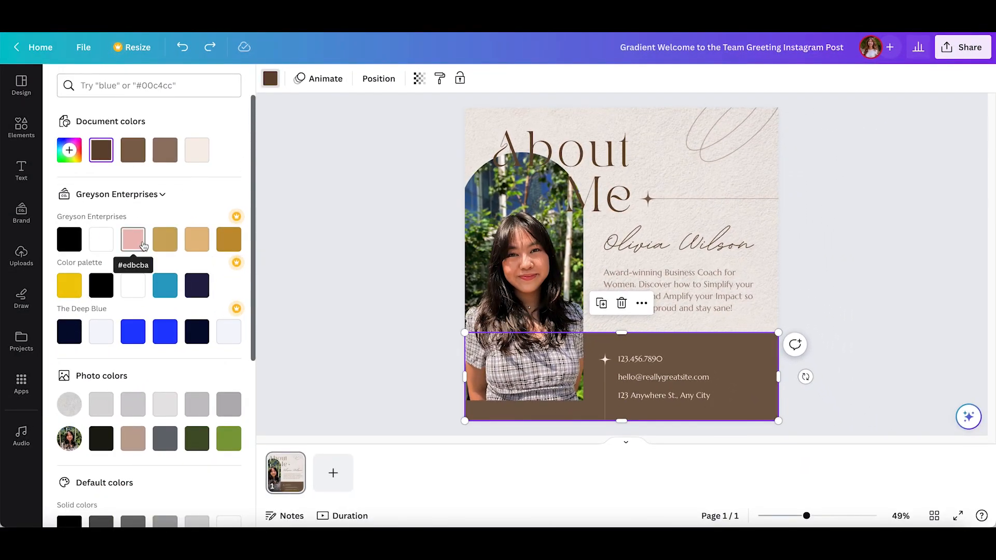
scroll(135, 410, "down", 1)
left_click(139, 236)
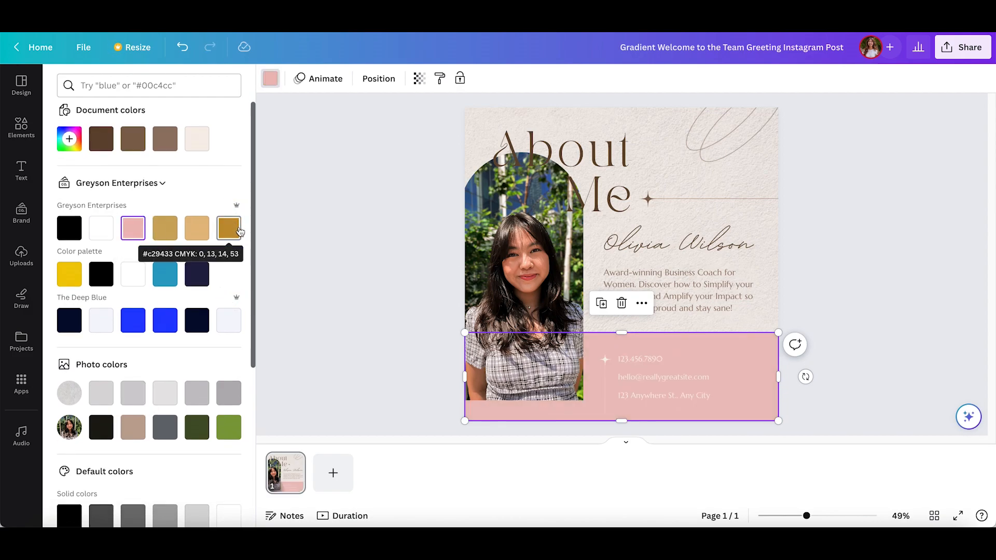
left_click(67, 230)
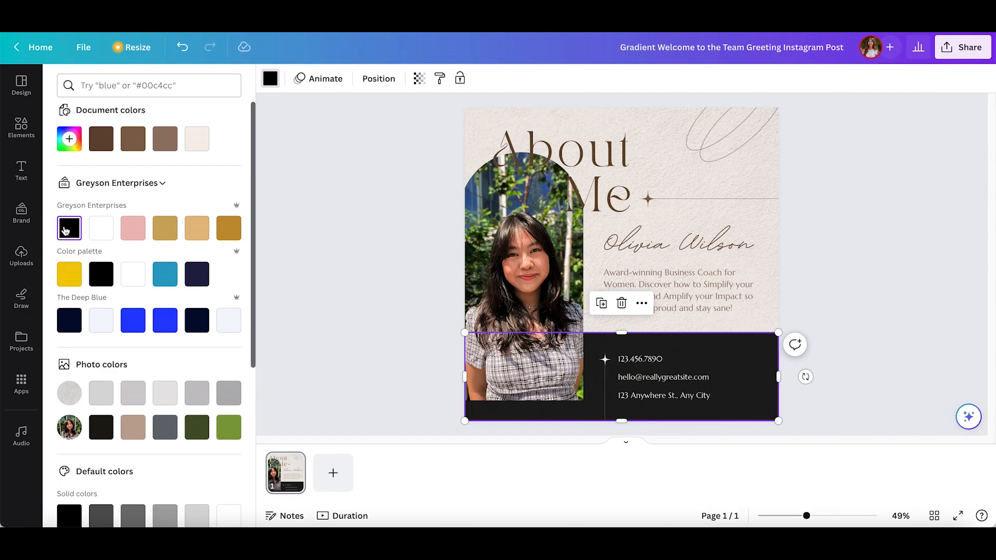
Step: Fill the contact details rectangle with the default linear gradient from #000000 to #3533cd
scroll(135, 374, "down", 4)
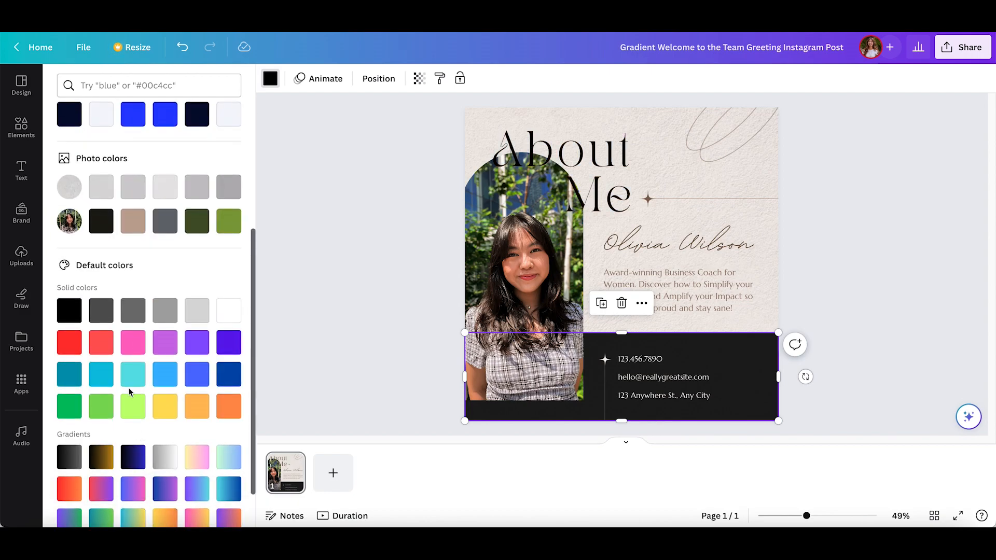
scroll(130, 393, "down", 1)
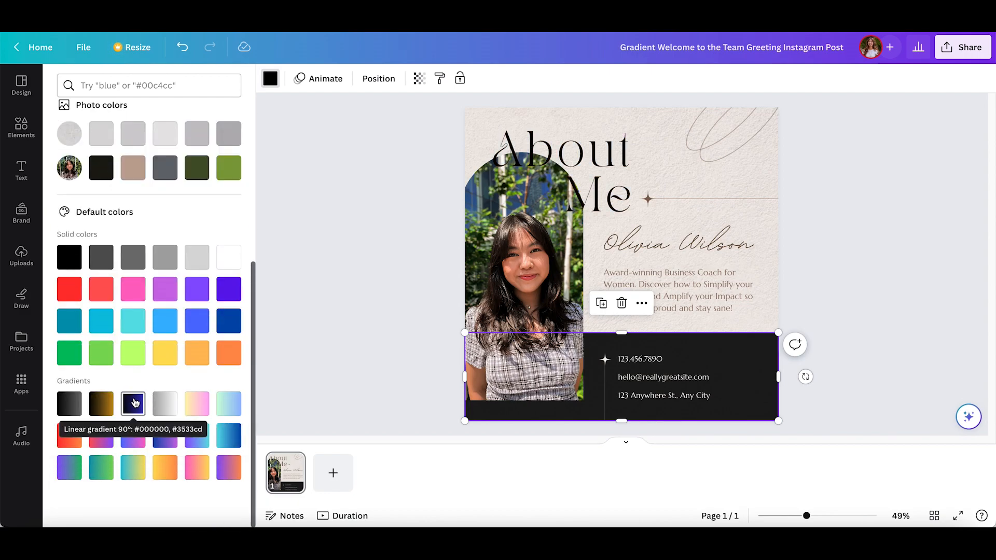
left_click(134, 404)
Step: Set the contact details rectangle to a new solid dark green, #284220, sampled from the foliage in the portrait photo
scroll(134, 403, "up", 5)
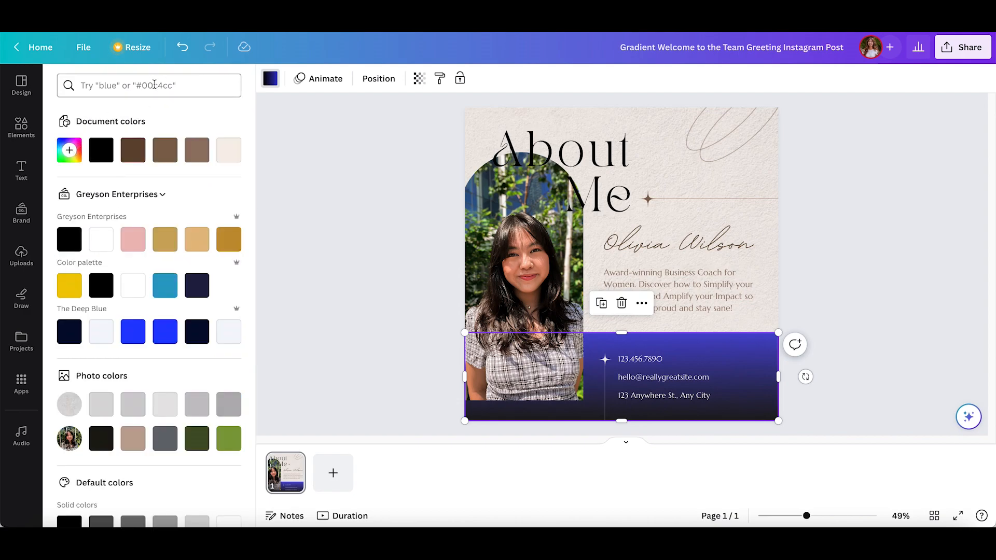
left_click(154, 85)
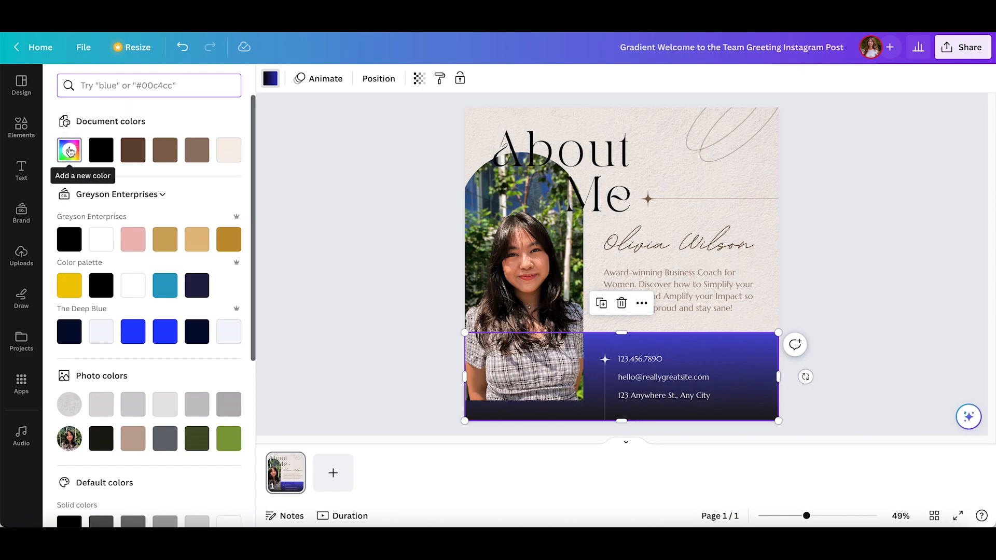
left_click(70, 151)
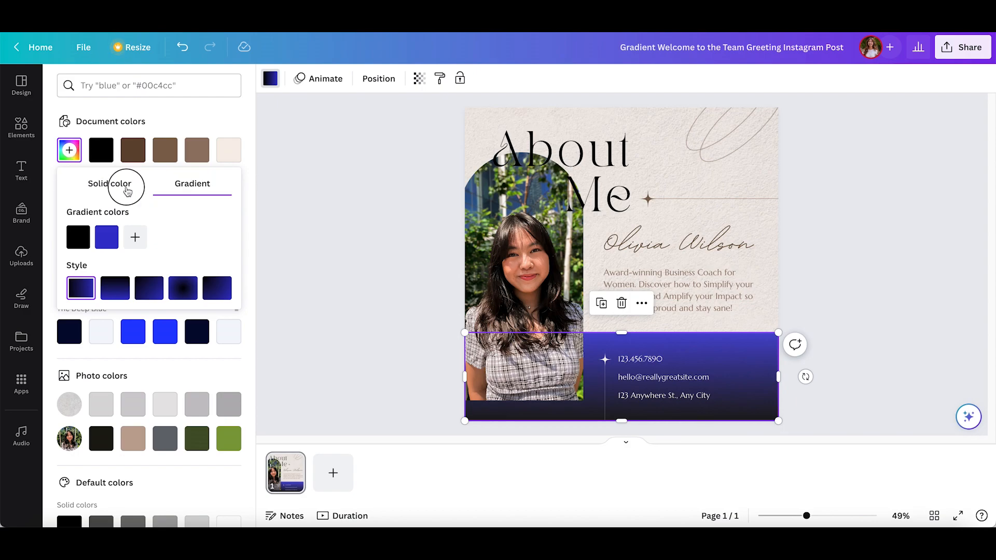
left_click(127, 192)
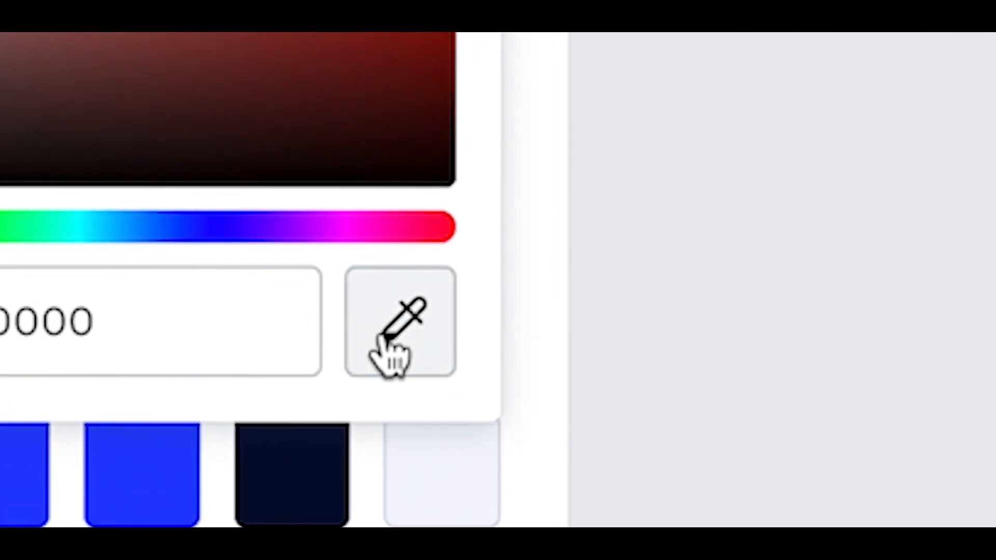
left_click(220, 300)
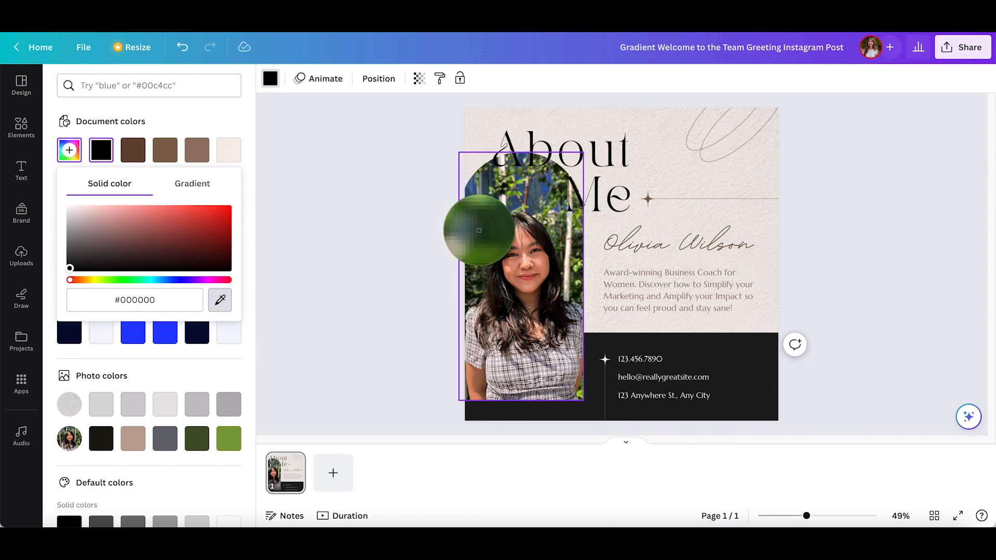
left_click(481, 229)
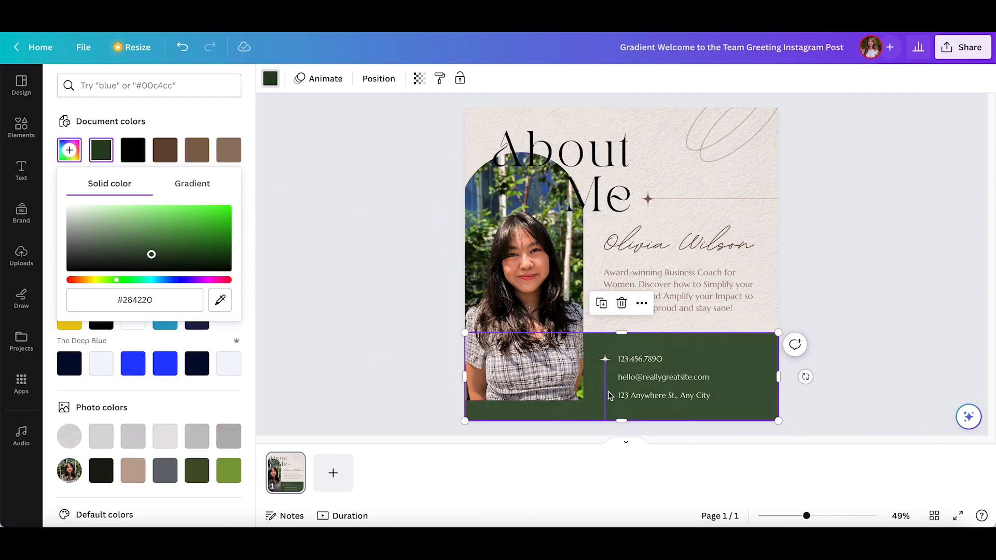
Step: Recolour the textured background with the document's dark green, lighten it to pale green #E9F4E6, and deselect it
left_click(686, 175)
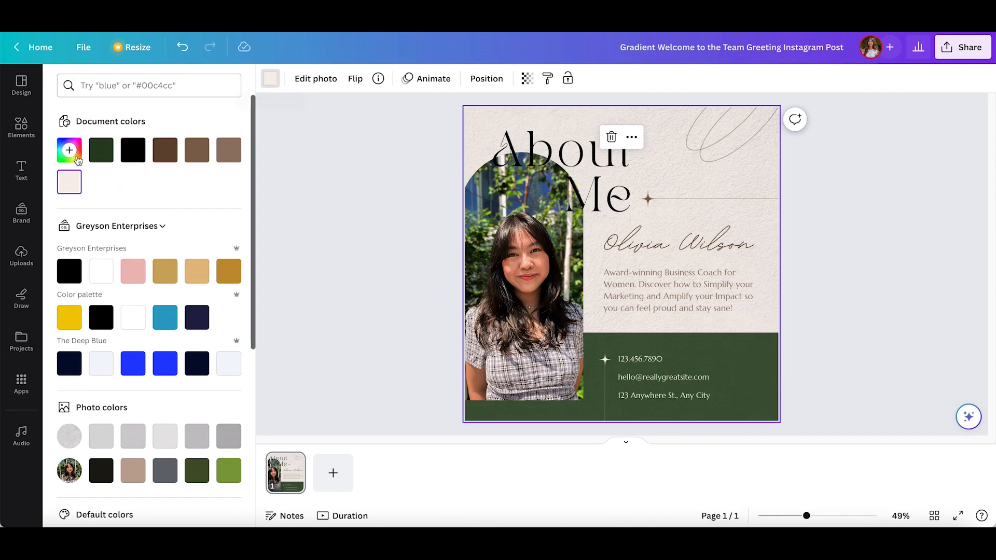
left_click(97, 155)
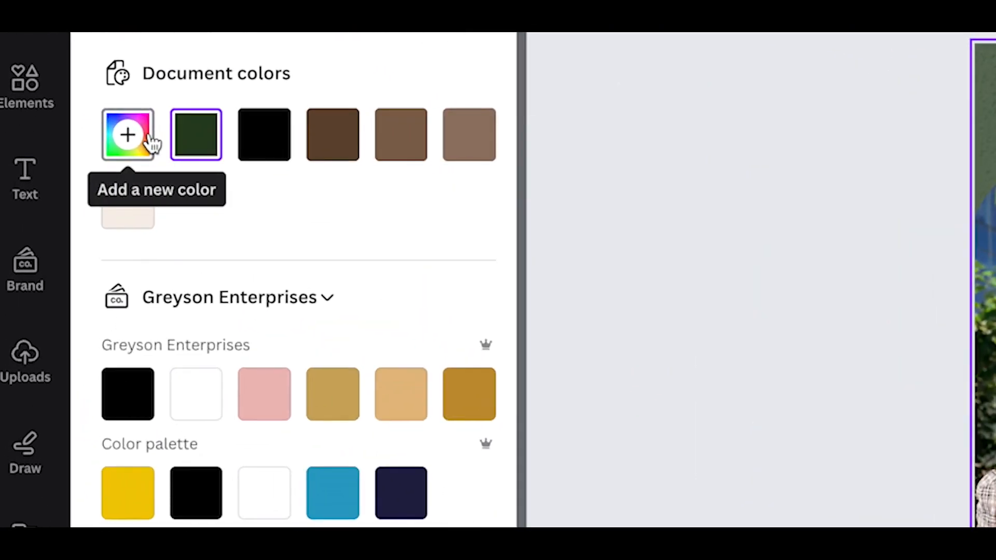
left_click(123, 145)
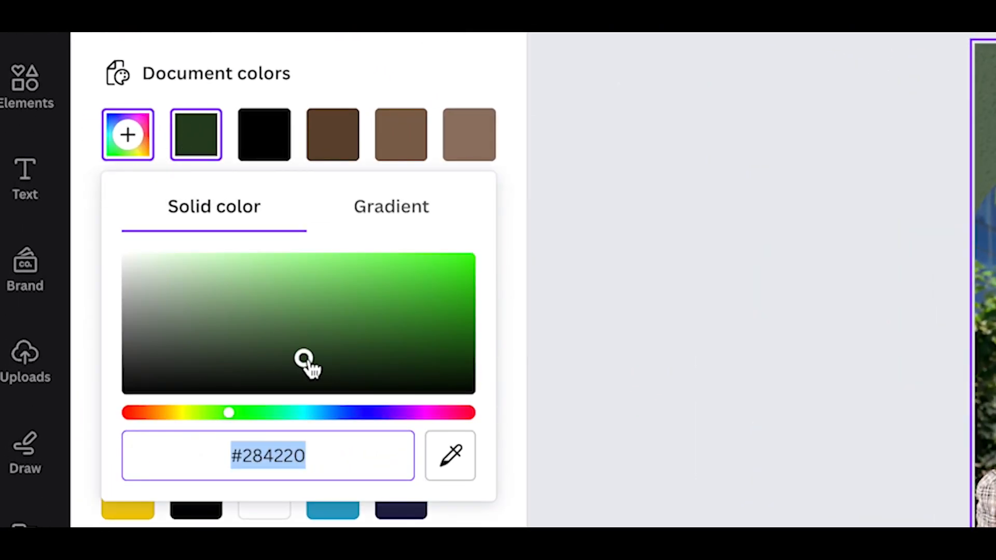
left_click_drag(305, 360, 229, 299)
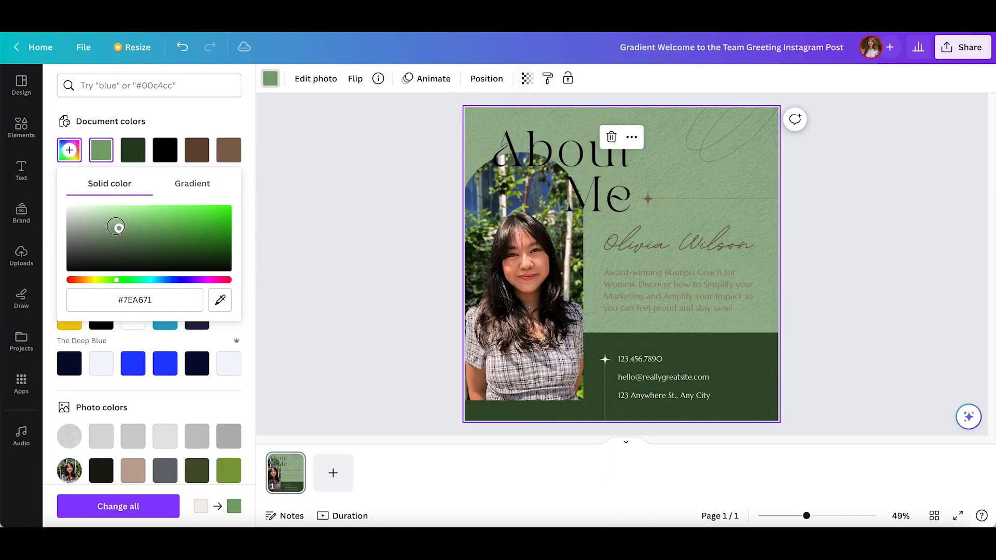
left_click_drag(116, 227, 79, 210)
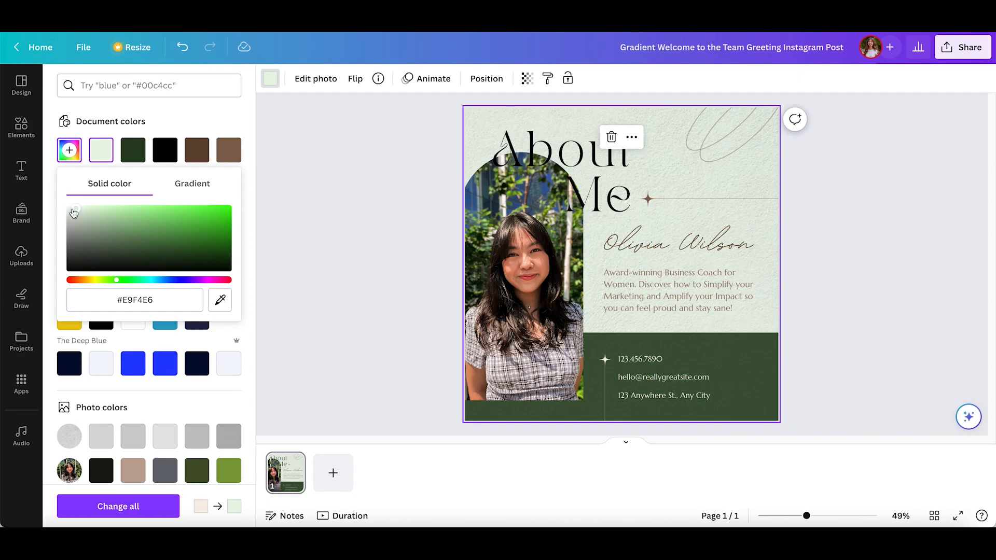
left_click(328, 159)
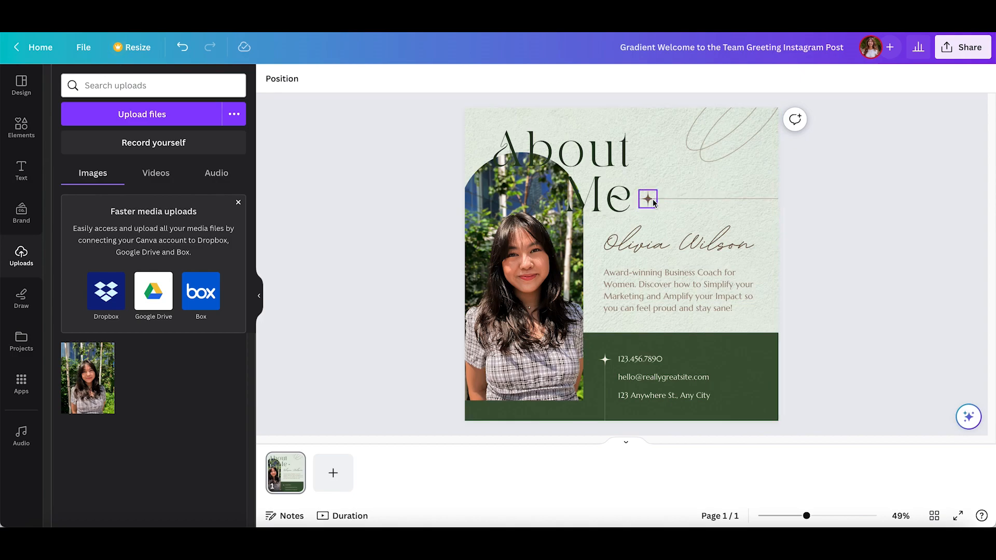
Step: Recolour the star, horizontal line and swirl decorations with the document's dark green, replacing that brown throughout the design, and deselect them
left_click(653, 198)
left_click(674, 198)
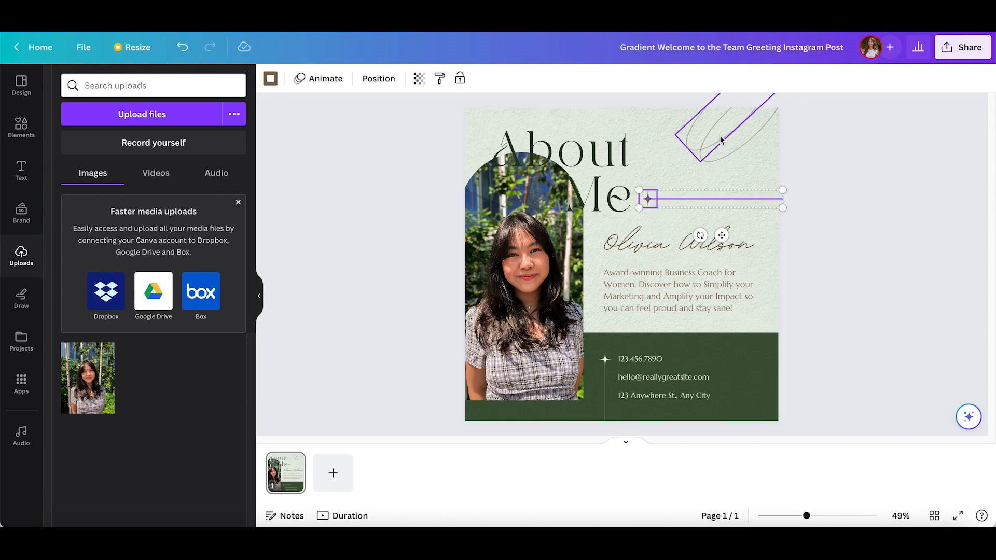
left_click(739, 152, "shift")
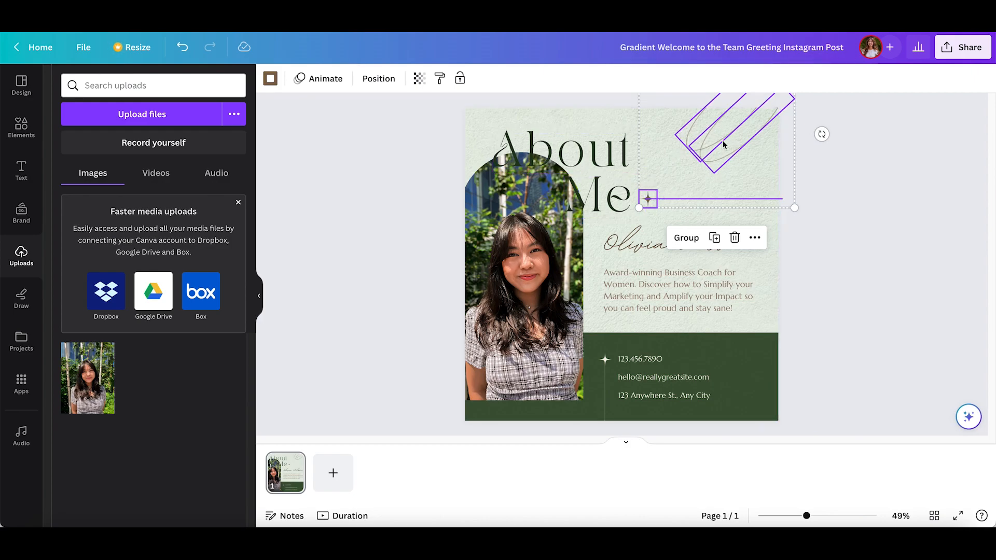
left_click(270, 79)
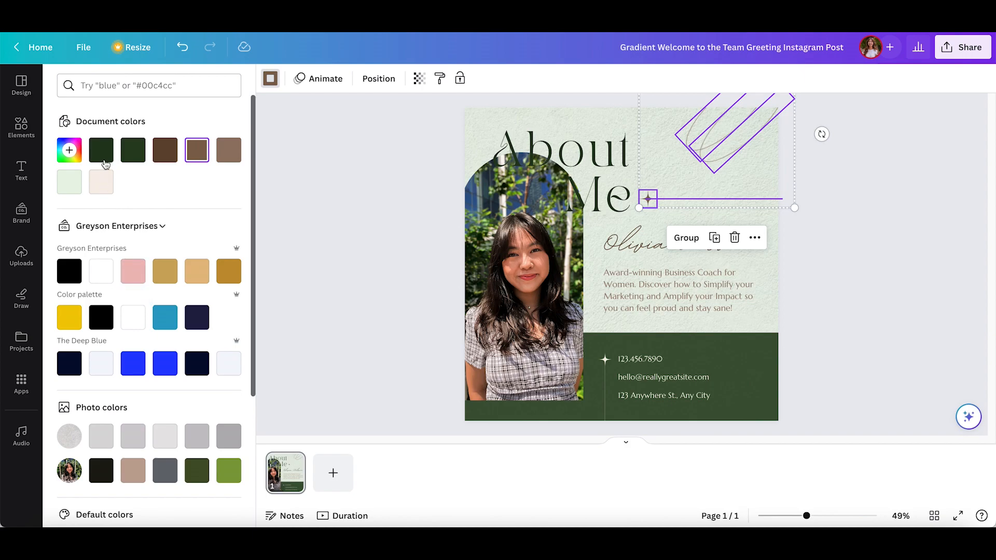
left_click(102, 151)
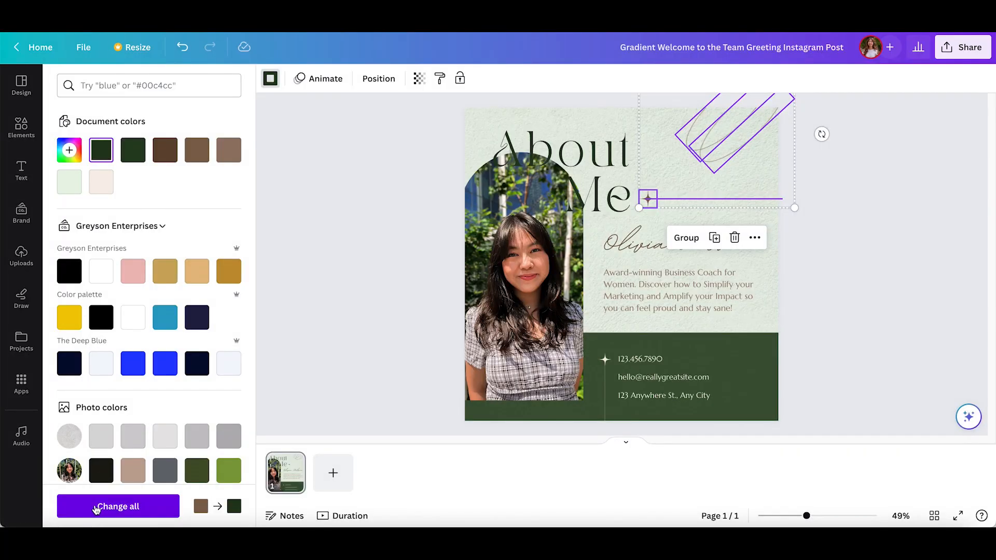
left_click(119, 507)
left_click(695, 507)
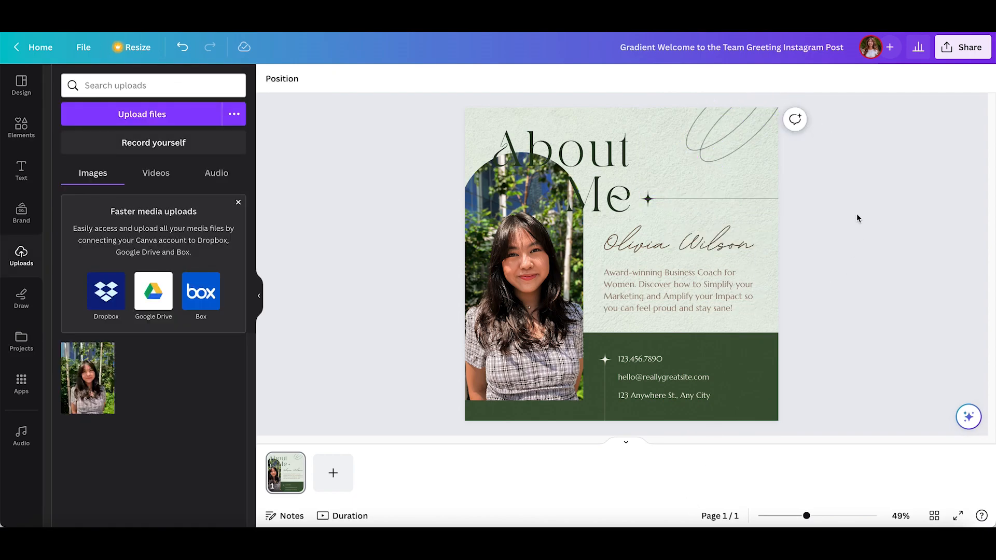
Step: Try the Calgary font on both lines of the About Me heading
left_click(550, 154)
mouse_move(550, 154)
left_mouse_down()
mouse_move(552, 133)
mouse_move(611, 144)
mouse_move(559, 138)
mouse_move(547, 152)
left_mouse_up()
left_click(325, 83)
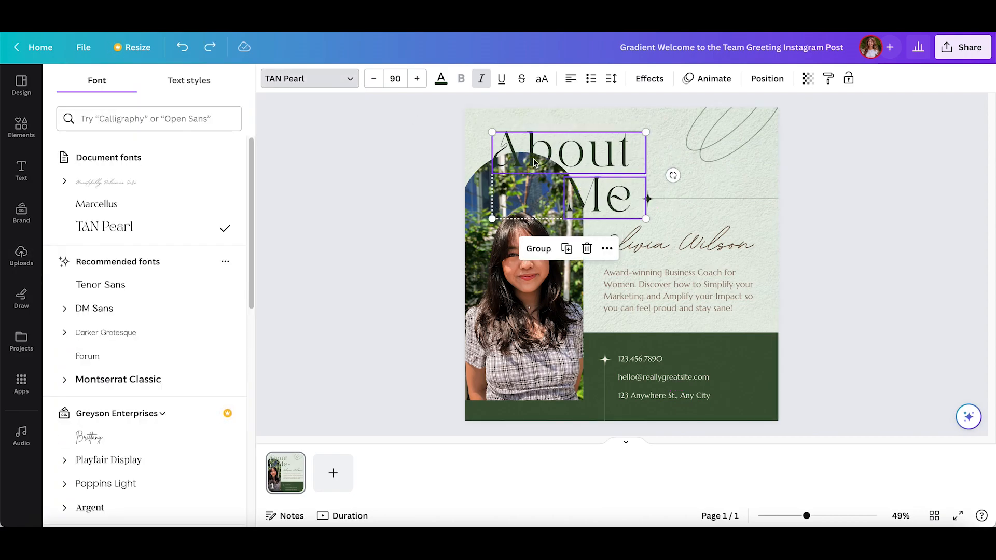
scroll(162, 333, "down", 2)
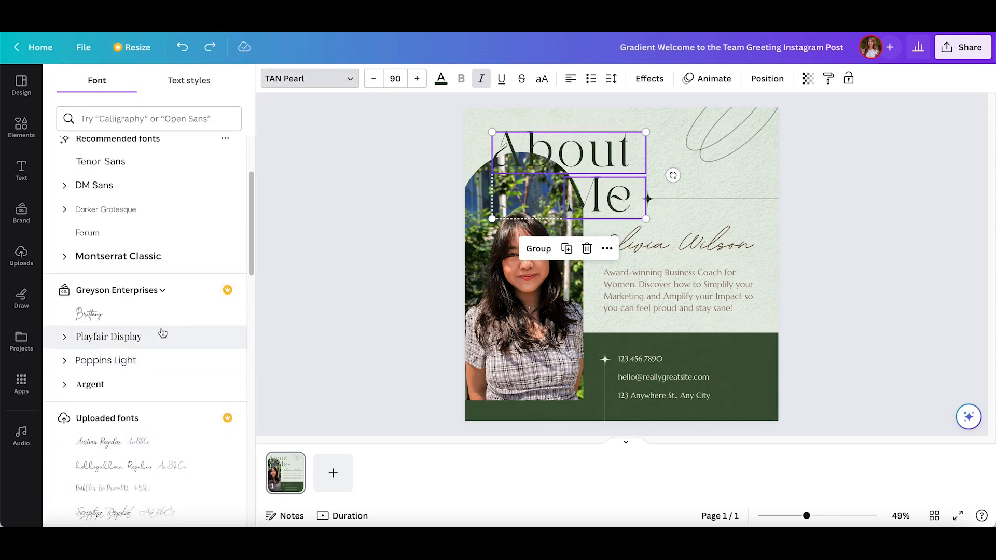
scroll(166, 234, "down", 5)
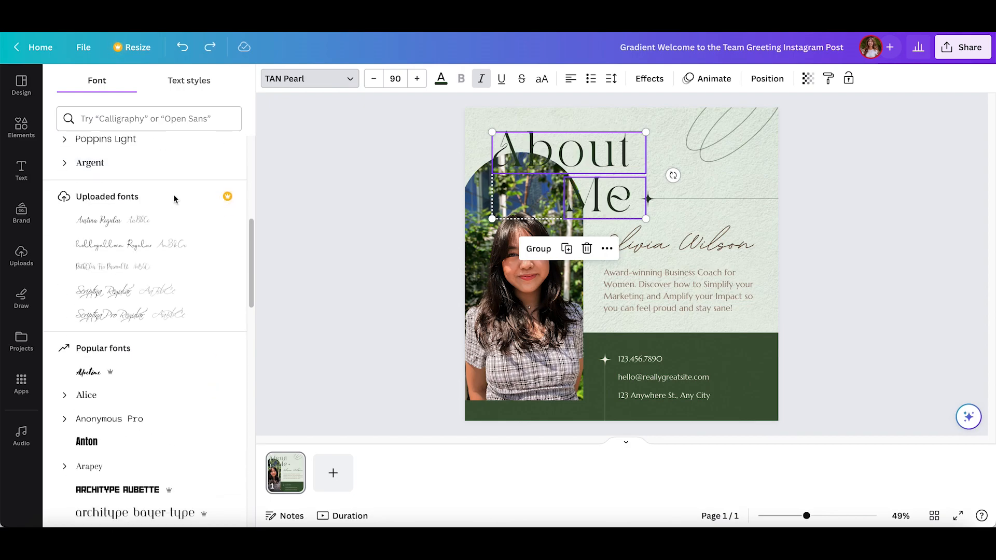
scroll(153, 283, "down", 5)
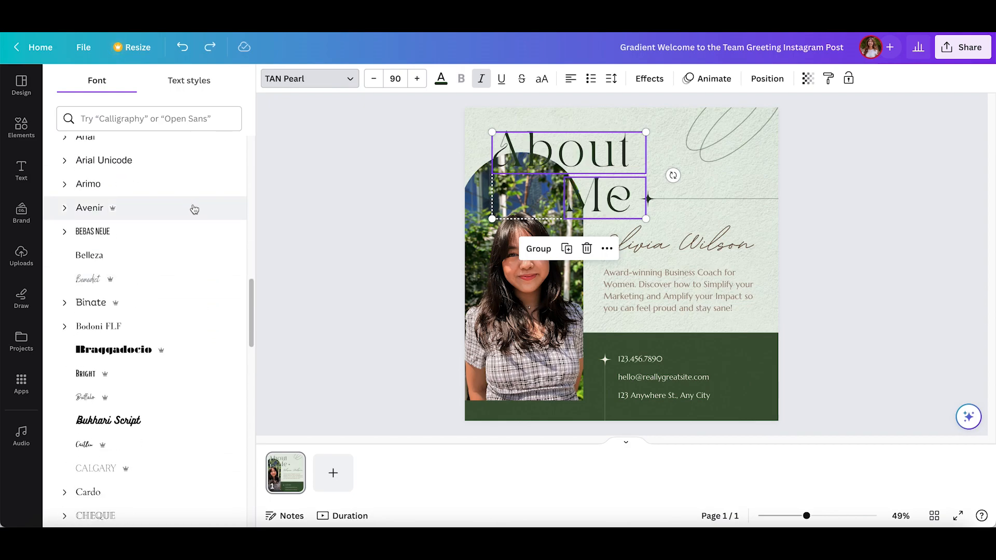
scroll(181, 355, "down", 3)
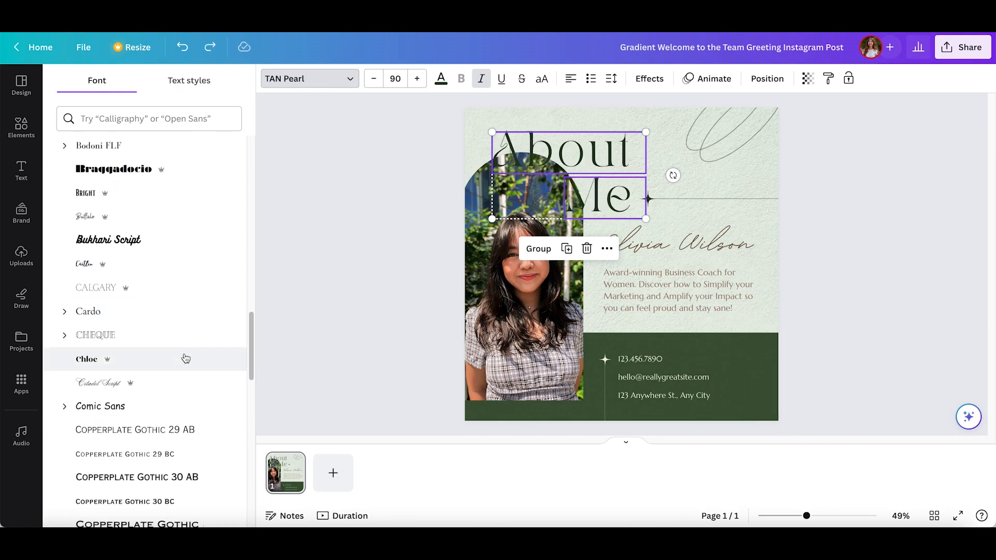
left_click(200, 295)
scroll(155, 363, "down", 14)
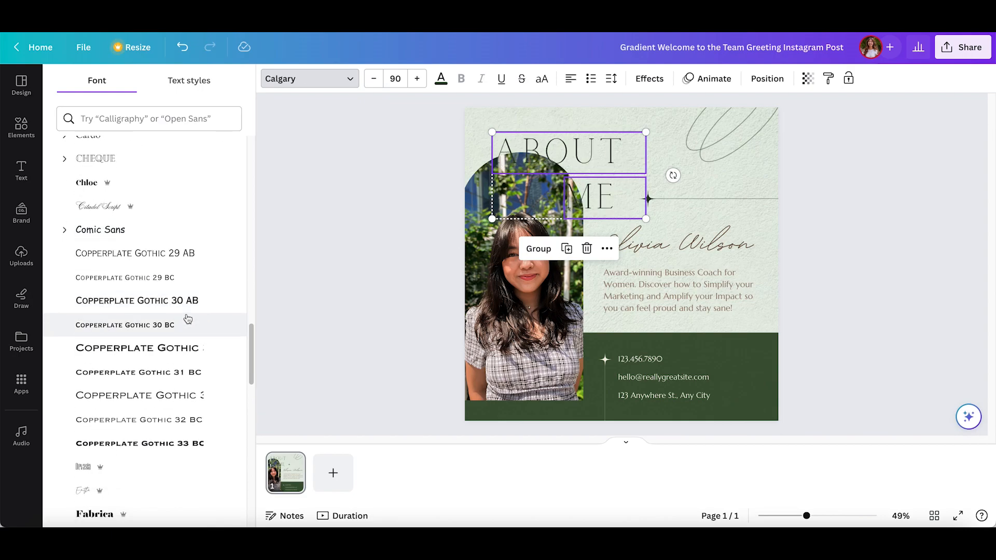
Step: Try several more fonts from further down the list on the heading, ending with Lovelo
left_click(160, 378)
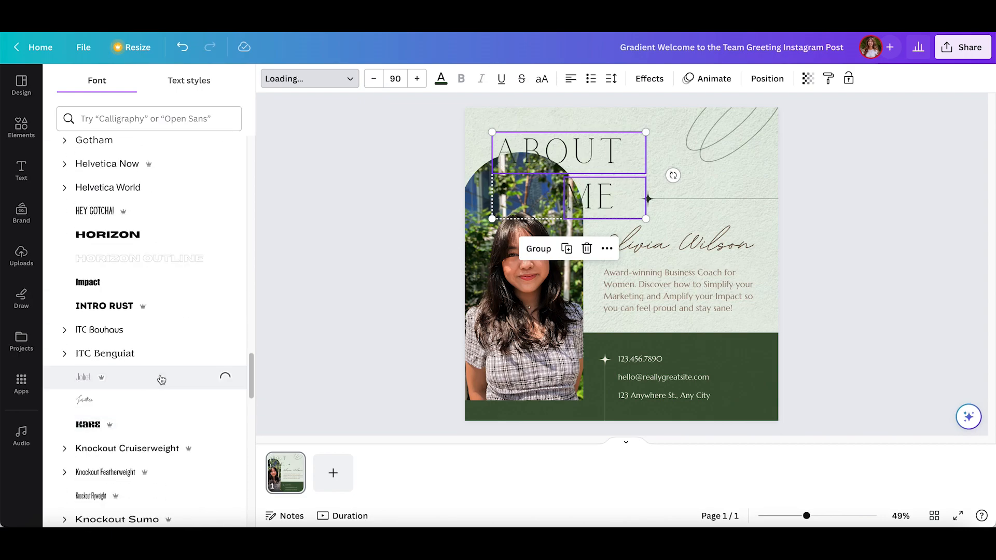
scroll(160, 395, "down", 5)
left_click(149, 363)
scroll(146, 395, "down", 2)
left_click(141, 307)
scroll(148, 359, "down", 10)
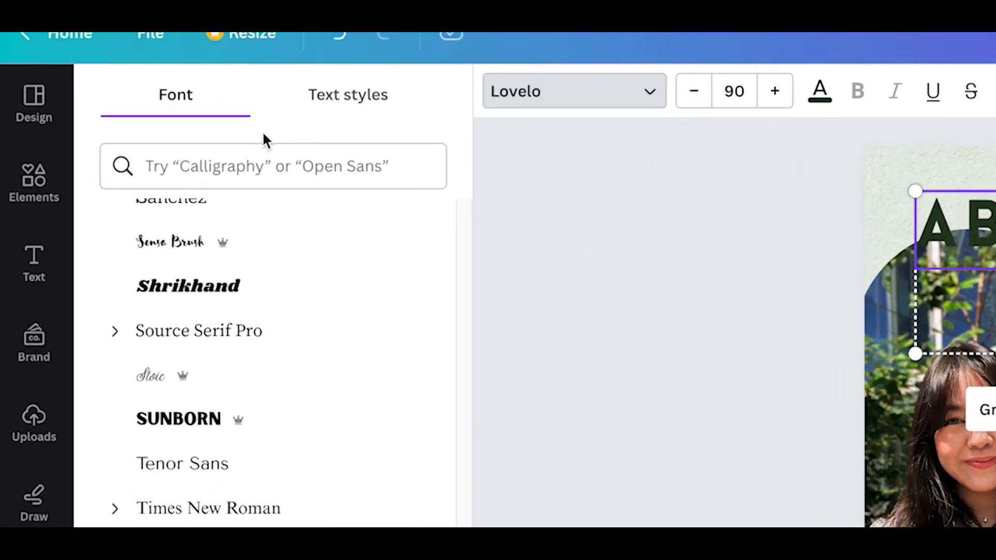
Step: Look through the suggested font style categories and filter the font list by Elegant
left_click(361, 191)
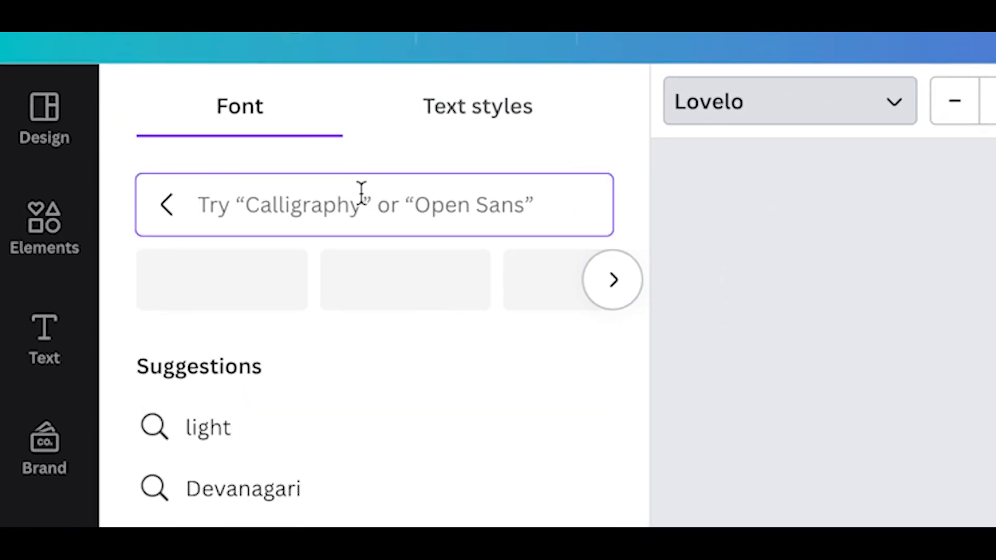
left_click(608, 287)
left_click(608, 286)
left_click(608, 287)
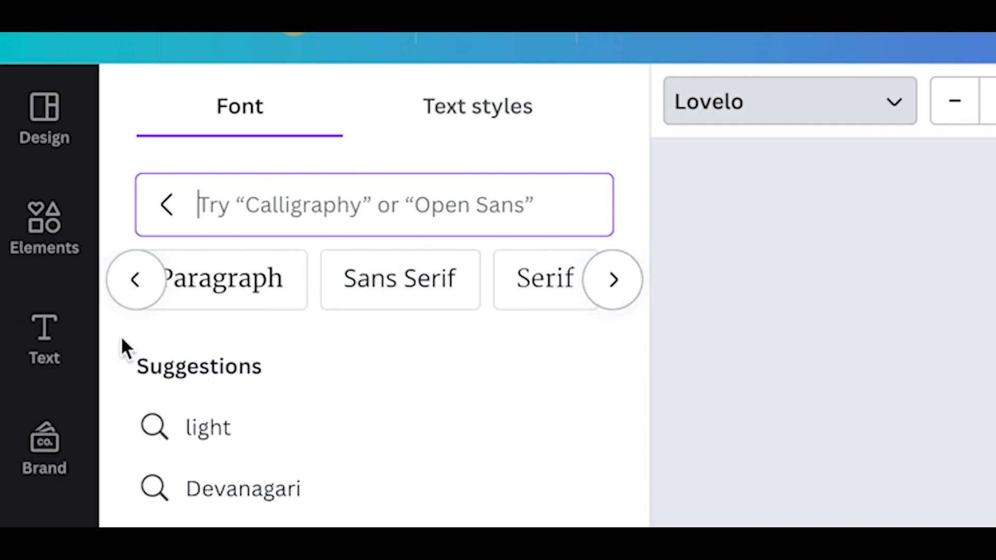
left_click(614, 296)
left_click(613, 295)
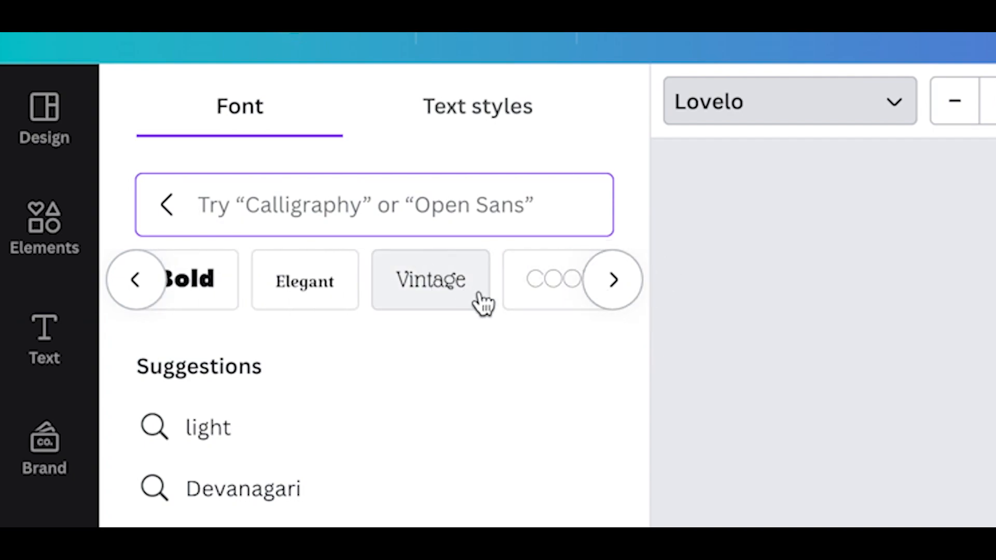
left_click(612, 291)
left_click(138, 301)
left_click(311, 296)
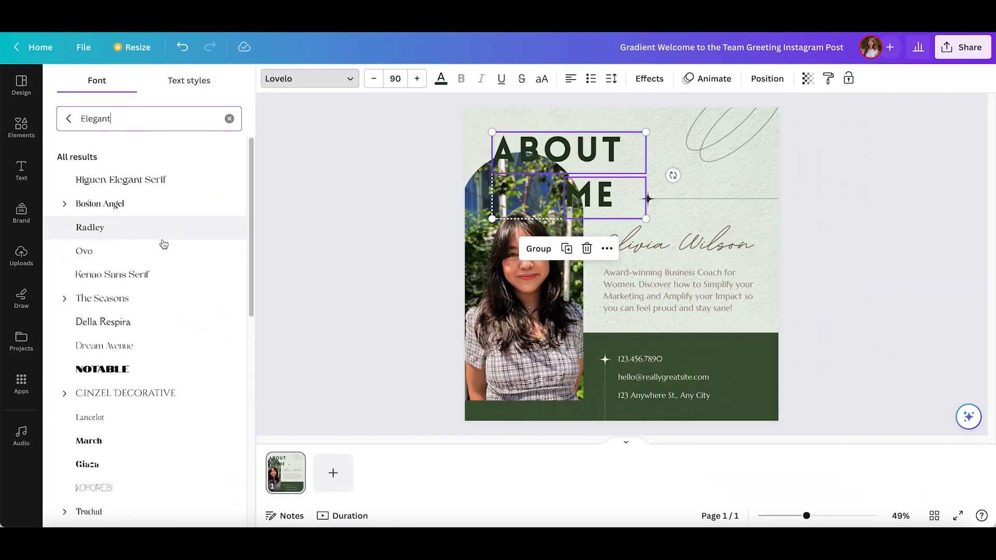
Step: Shift the About Me heading slightly and set its font to TAN Pearl after trying Brown Sugar and TAN Parfait
scroll(247, 460, "down", 3)
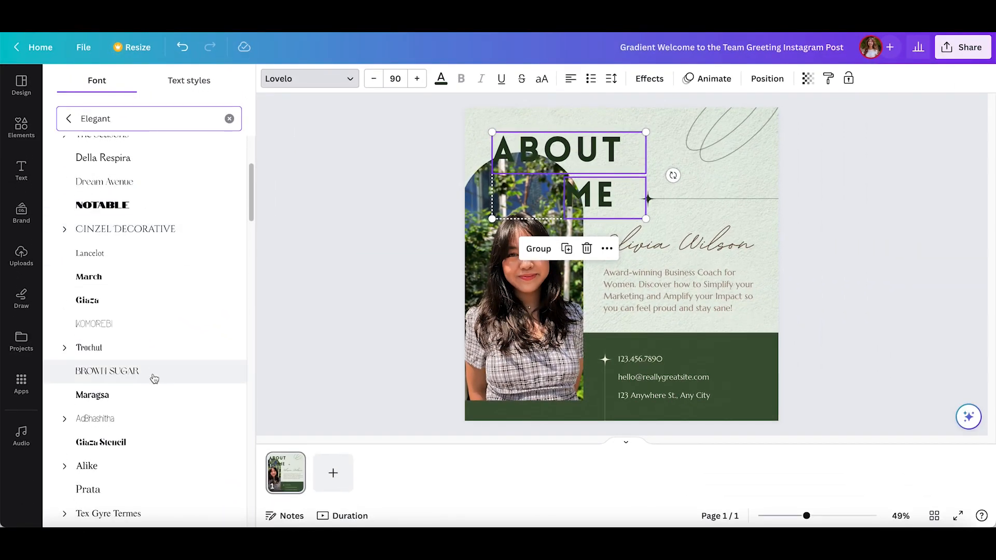
left_click(154, 376)
scroll(153, 377, "down", 5)
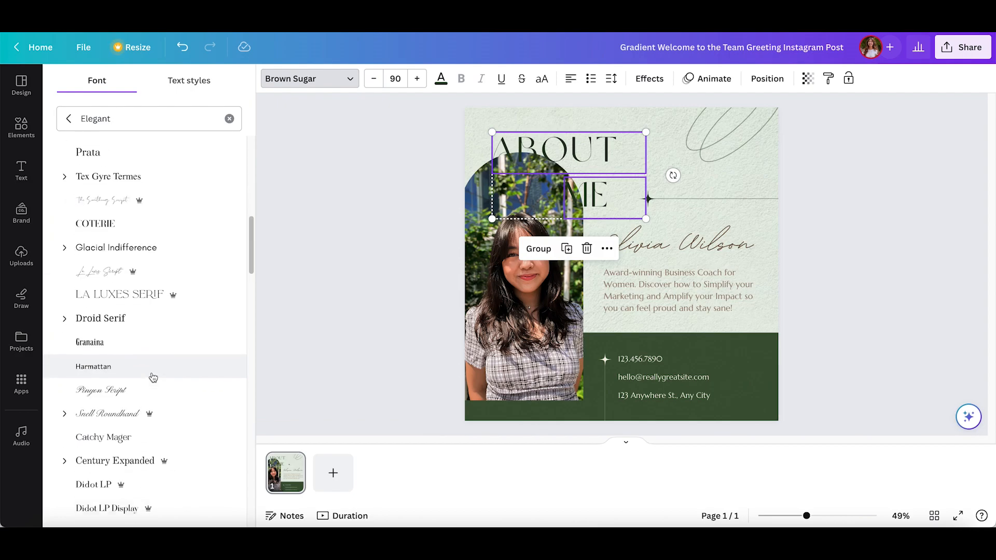
left_click_drag(581, 155, 600, 157)
scroll(158, 367, "down", 10)
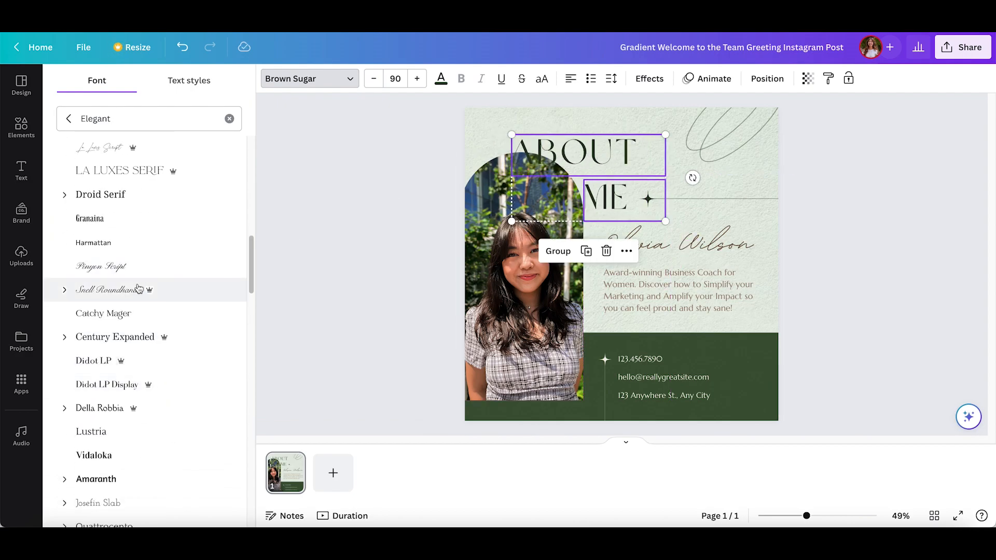
left_click(153, 389)
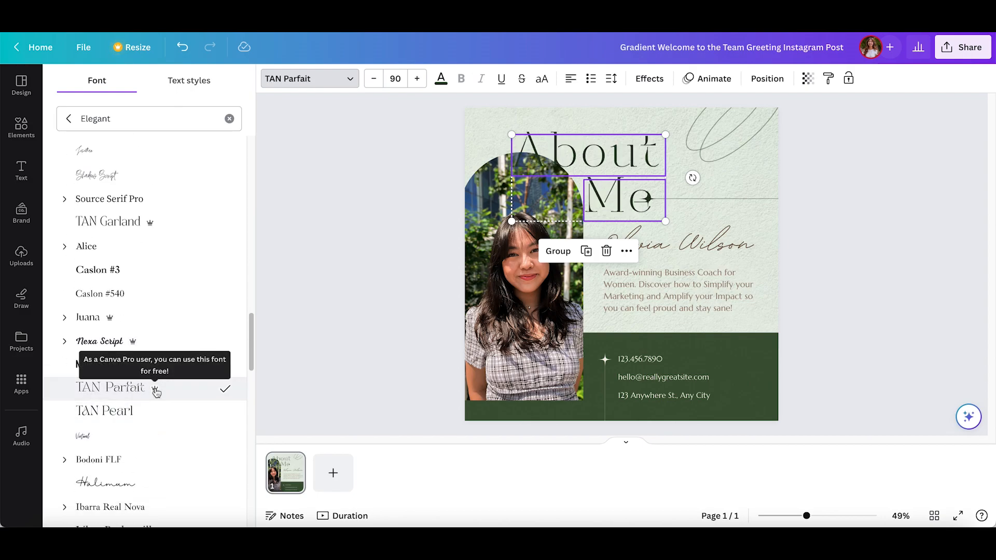
left_click(154, 412)
Step: Recolour the heading to the document's cream #f6efe8 and try the Hollow, Splice and Outline text effects on it
left_click(440, 80)
left_click(69, 182)
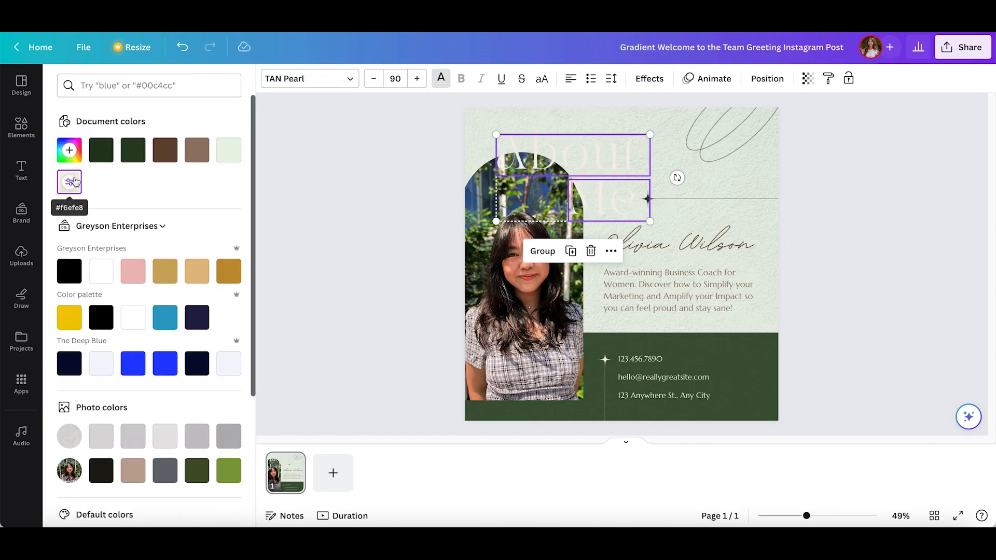
left_click(659, 81)
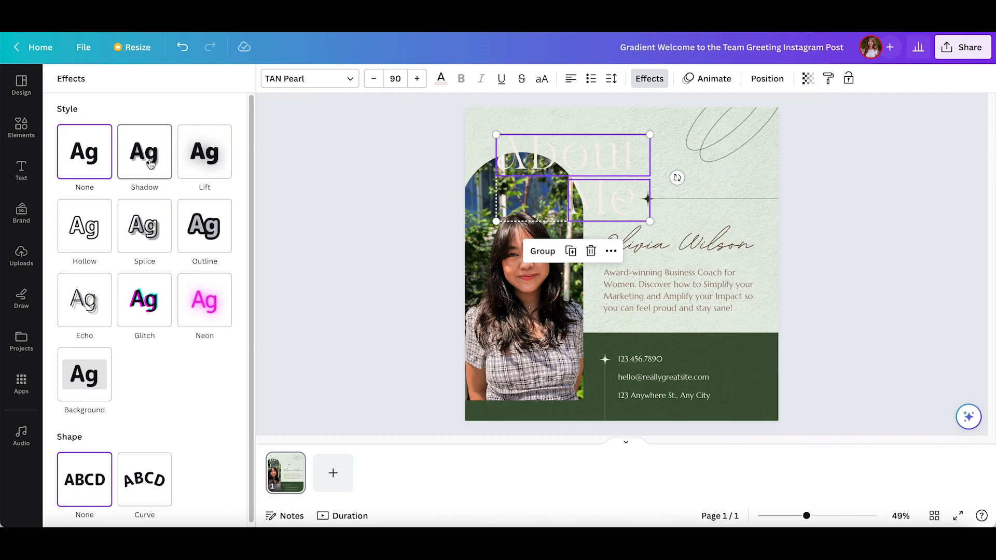
left_click(96, 232)
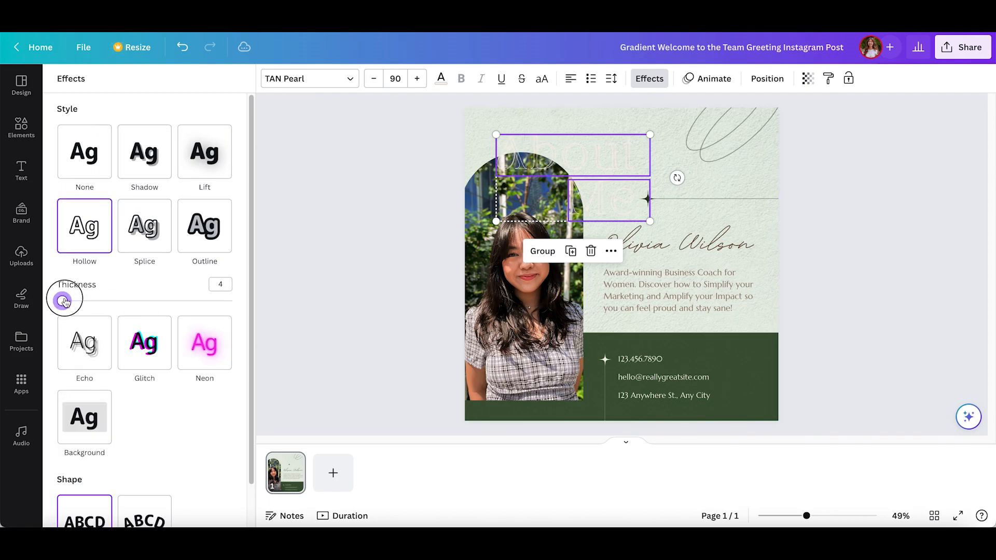
left_click(136, 219)
left_click_drag(123, 366, 100, 366)
left_click(205, 226)
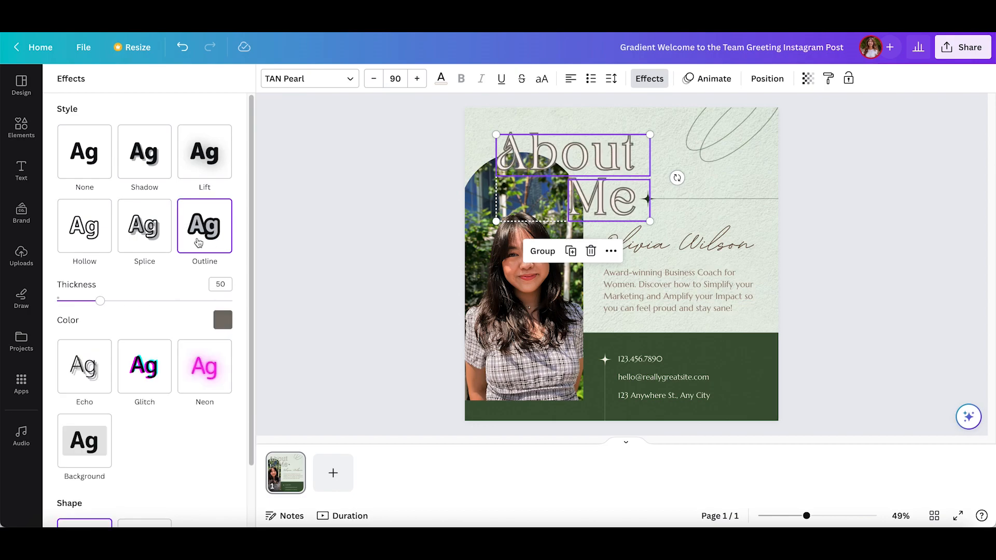
Step: Try the Glitch effect on the heading, followed by a Shadow effect coloured with the document's dark green
left_click(166, 375)
left_click(224, 428)
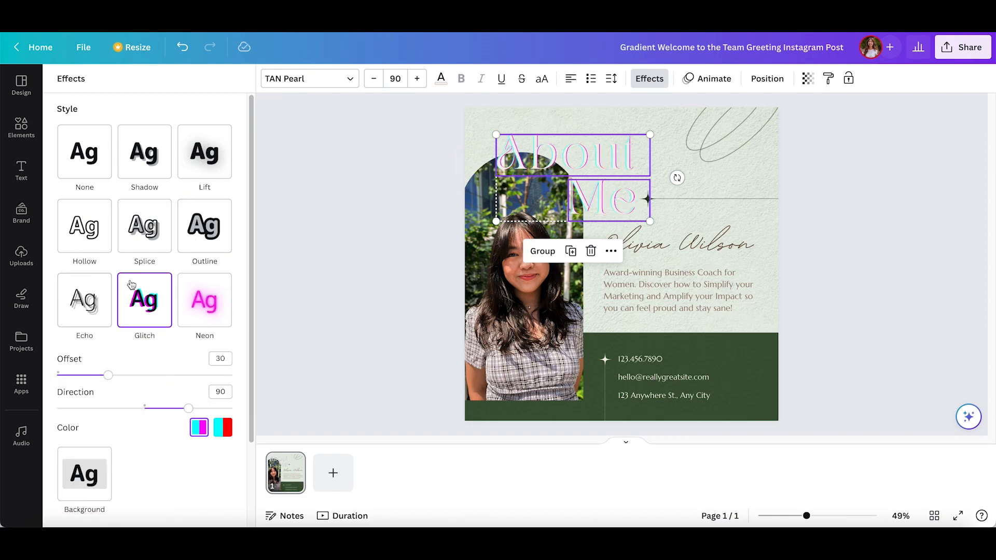
left_click(143, 160)
left_click(223, 345)
left_click(97, 181)
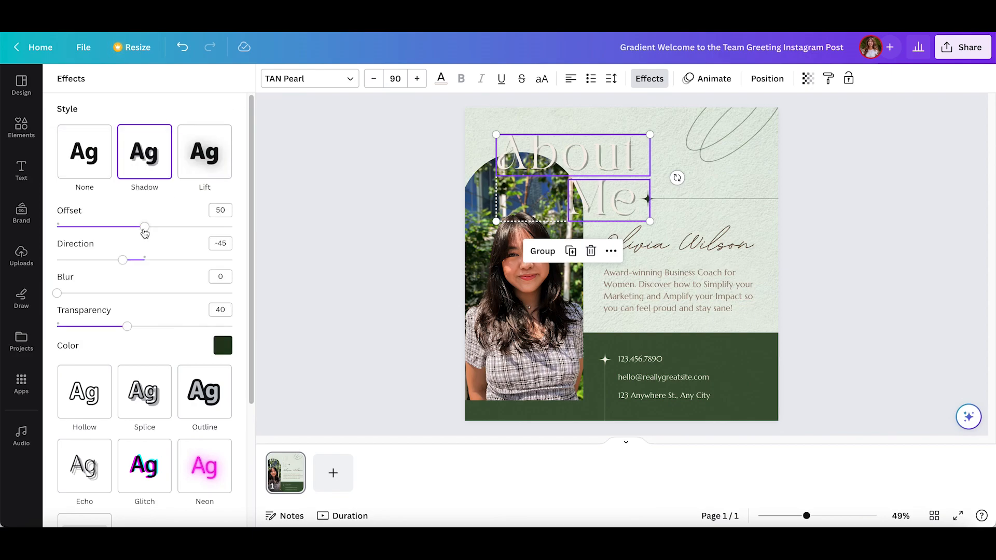
Step: Set the heading shadow's offset to 96, direction to -61 and transparency to 50, leaving the blur at 0
left_click_drag(145, 229, 224, 223)
mouse_move(122, 260)
left_mouse_down()
mouse_move(67, 258)
mouse_move(232, 258)
mouse_move(114, 260)
left_mouse_up()
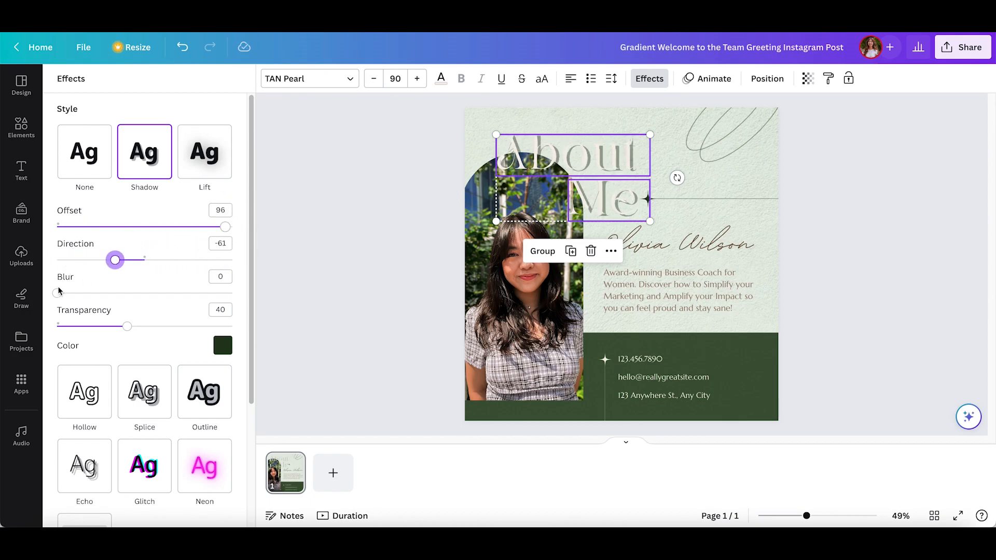
mouse_move(57, 294)
left_mouse_down()
mouse_move(213, 295)
mouse_move(57, 293)
left_mouse_up()
mouse_move(127, 327)
left_mouse_down()
mouse_move(231, 327)
mouse_move(51, 318)
mouse_move(142, 318)
left_mouse_up()
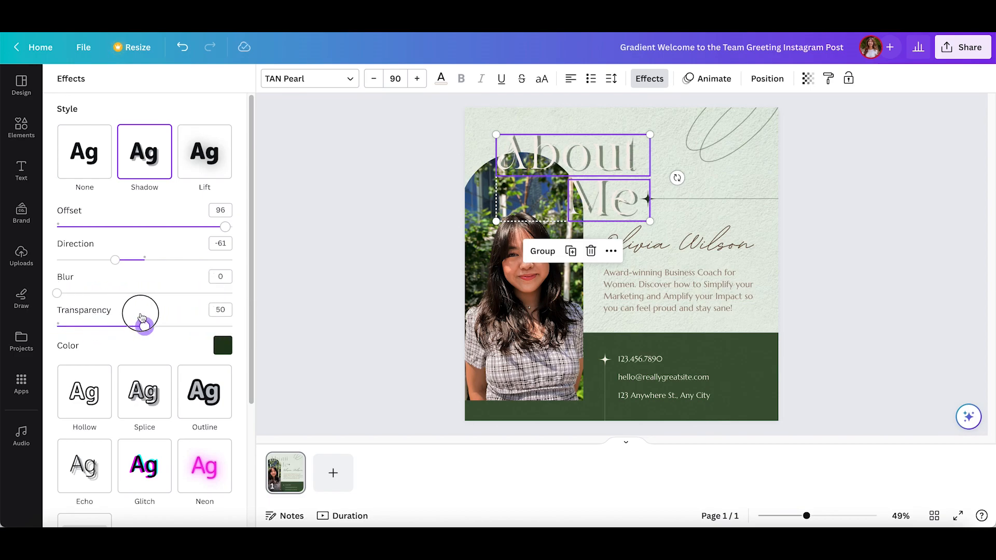
Step: Remove the text effect from the About Me heading, recolour it dark green and deselect it
left_click(78, 157)
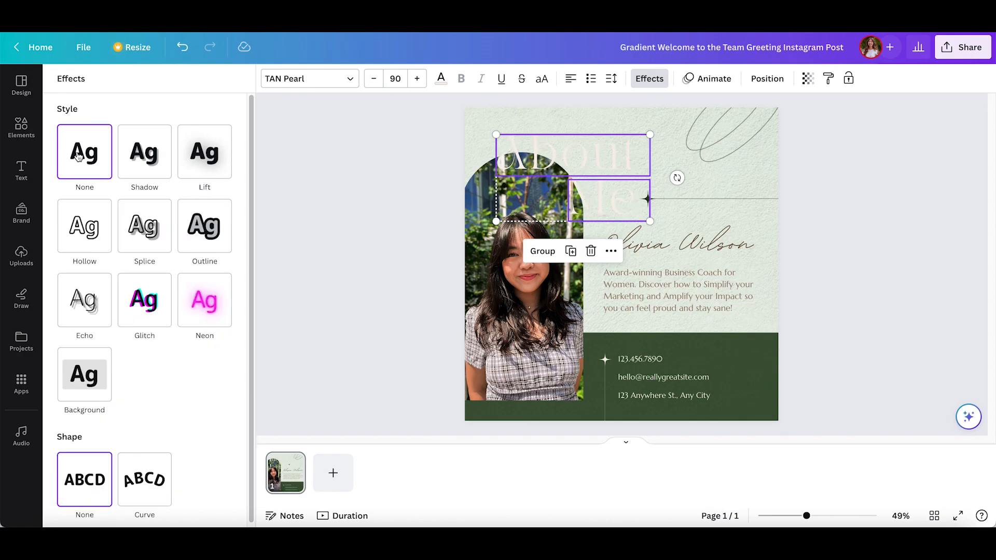
left_click(441, 78)
left_click(411, 158)
Step: Replace the placeholder script name with the pictured person's full name, and adjust its text box and reduce its font size to fit
double_click(708, 243)
mouse_move(758, 221)
left_mouse_down()
mouse_move(778, 224)
mouse_move(758, 225)
left_mouse_up()
left_click(375, 79)
left_click(374, 79)
left_click(375, 80)
left_click(392, 78)
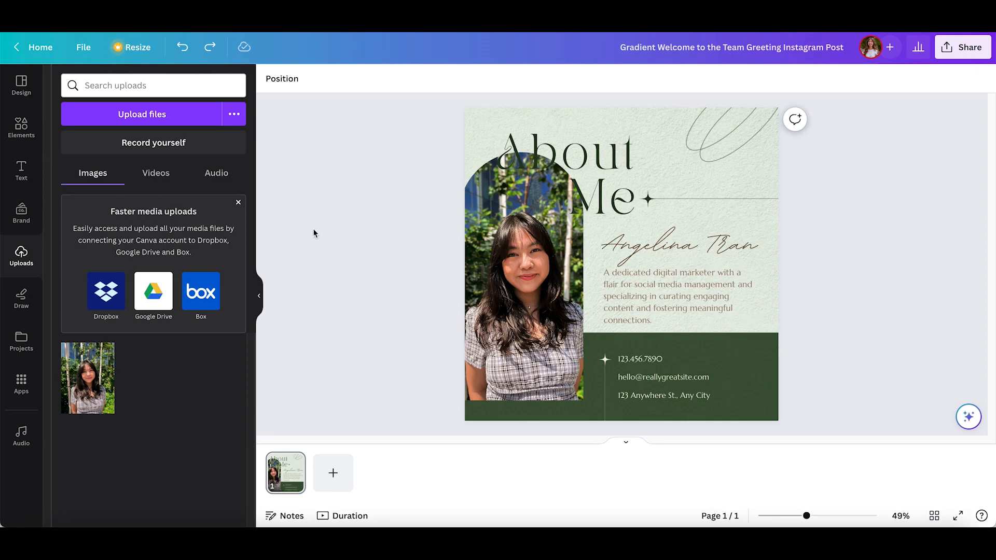
Step: Look through the elements library, including its shapes, graphics, photos, charts, tables, frames and grids
left_click(21, 130)
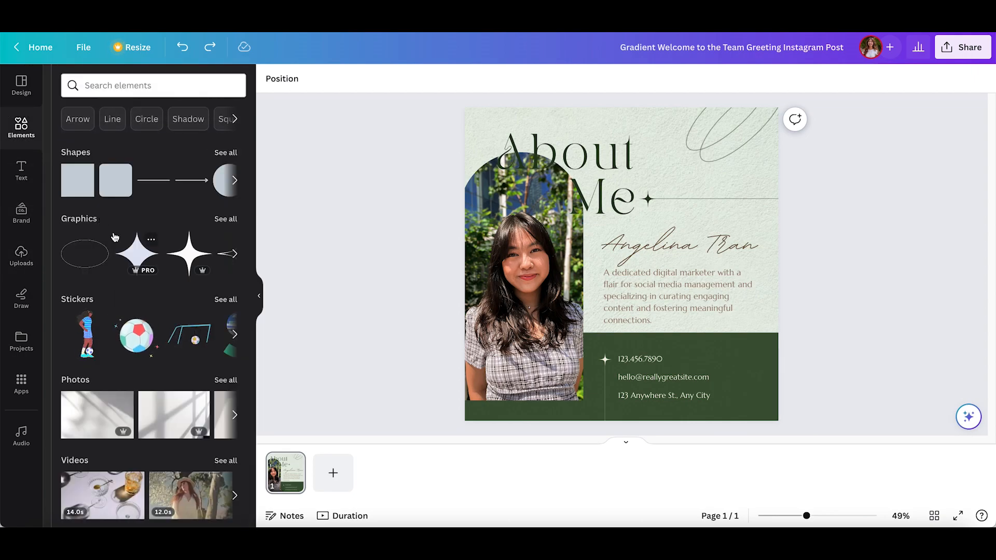
scroll(115, 237, "down", 4)
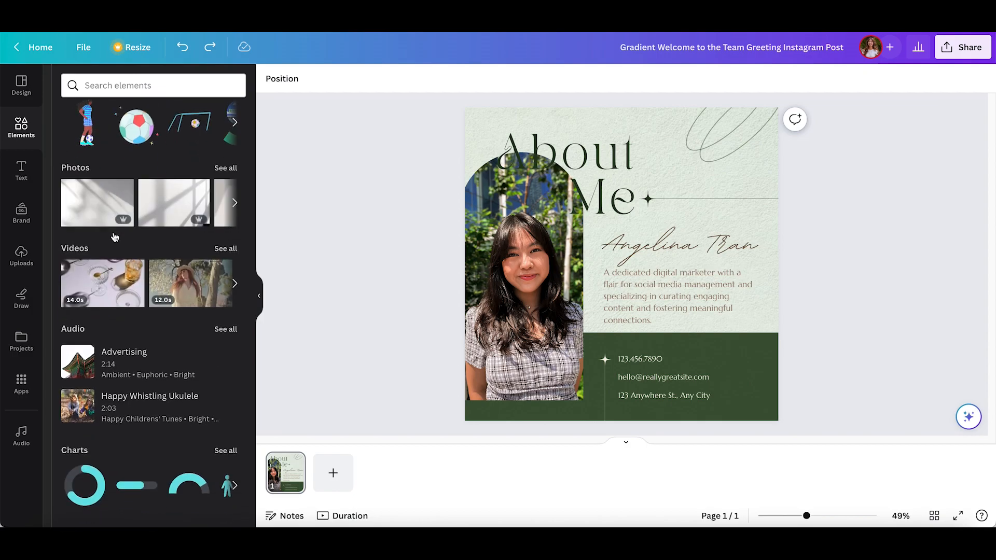
scroll(116, 237, "down", 5)
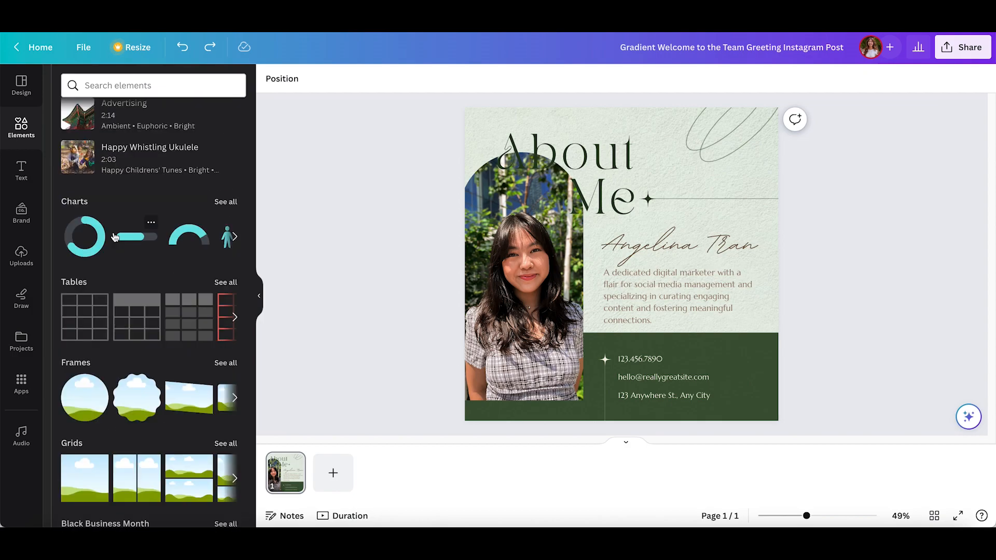
scroll(115, 237, "down", 5)
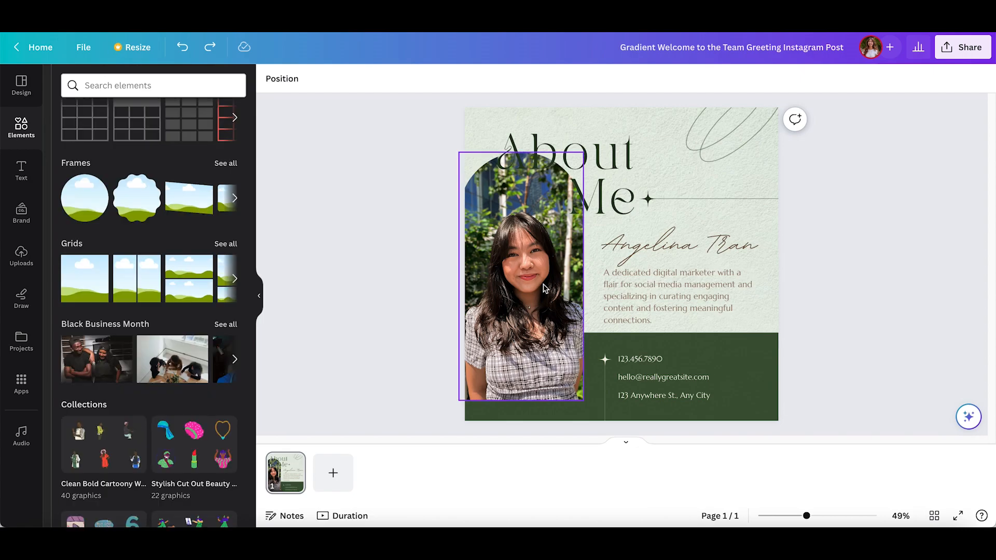
Step: Delete the portrait photo together with its arched frame from the post
left_click(545, 288)
key("Delete")
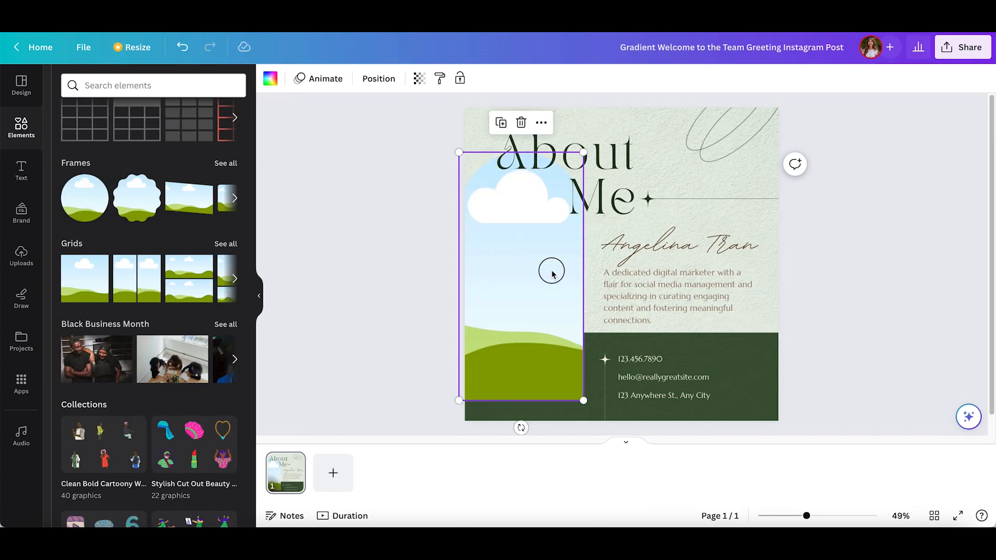
key("Delete")
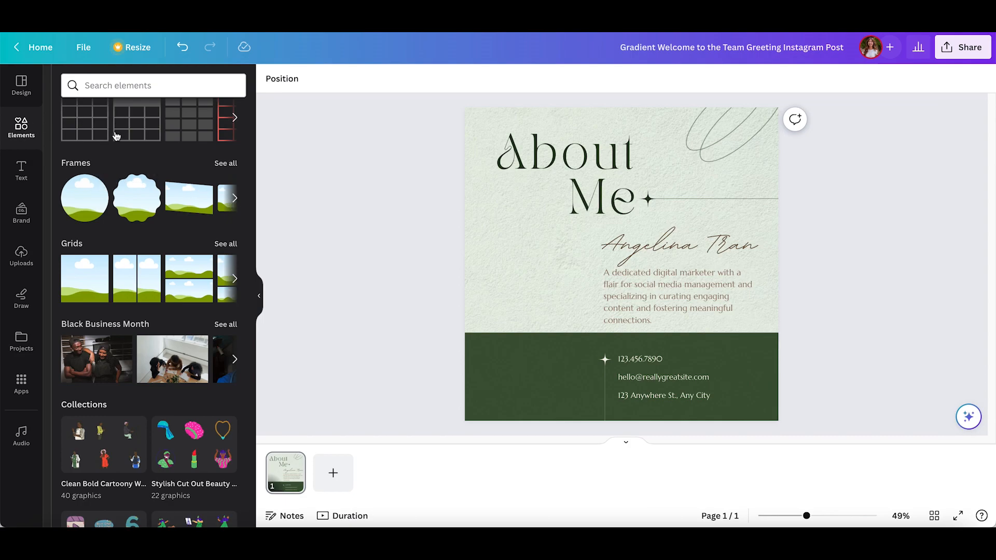
Step: Try out a rounded square shape below the heading by placing it, resizing it and deleting it
scroll(115, 263, "up", 10)
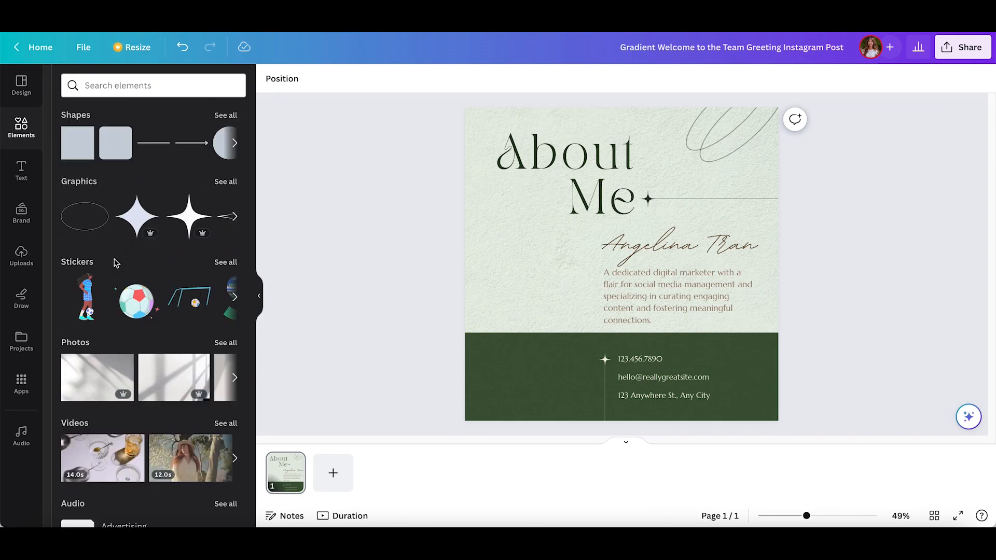
left_click_drag(128, 185, 511, 225)
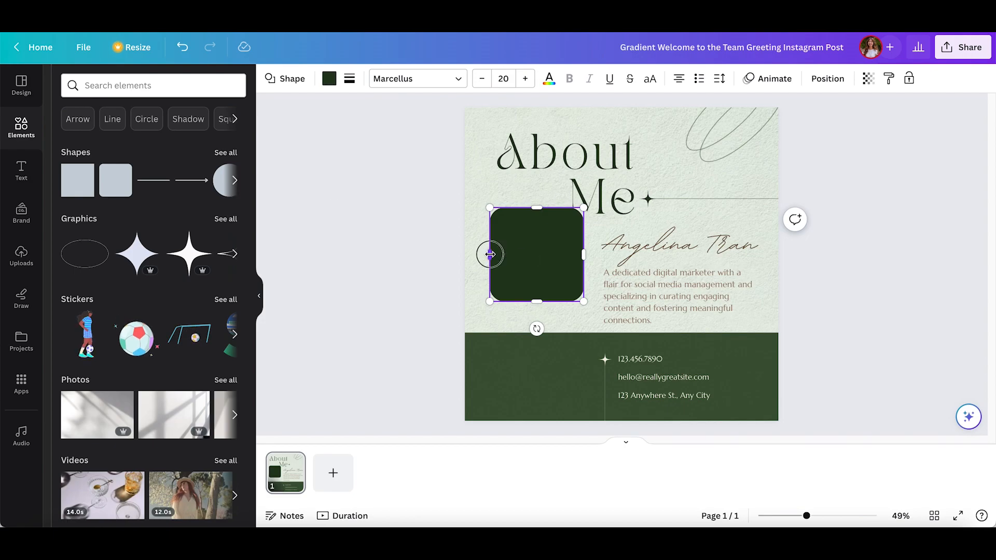
mouse_move(489, 255)
left_mouse_down()
mouse_move(386, 252)
mouse_move(558, 260)
mouse_move(504, 262)
left_mouse_up()
key("Delete")
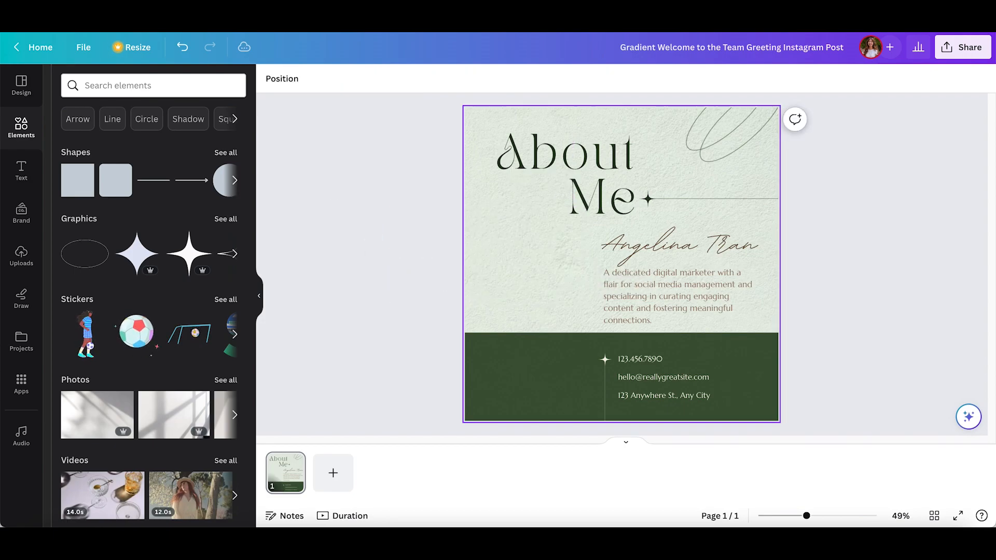
Step: Open the full graphics library and search it for sparkle
left_click(230, 226)
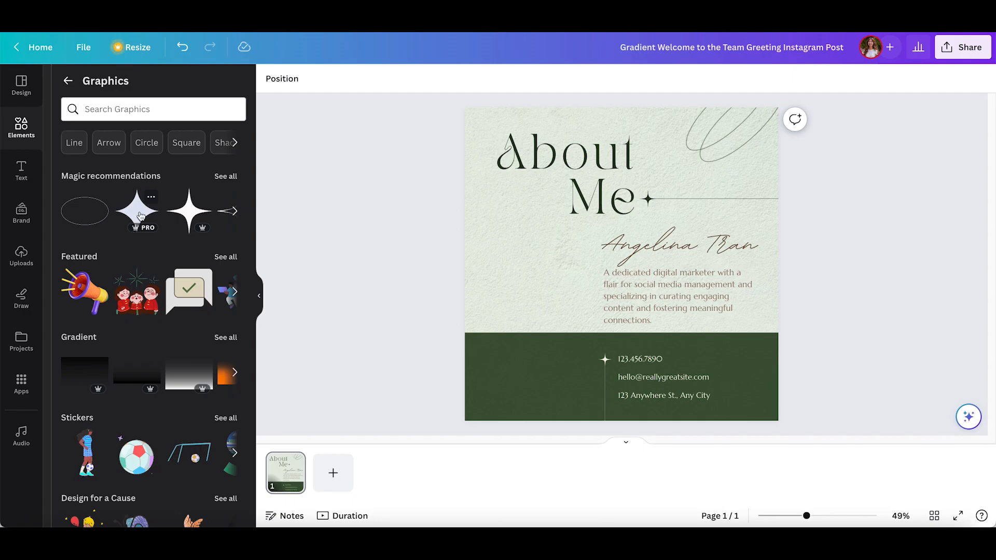
left_click(135, 107)
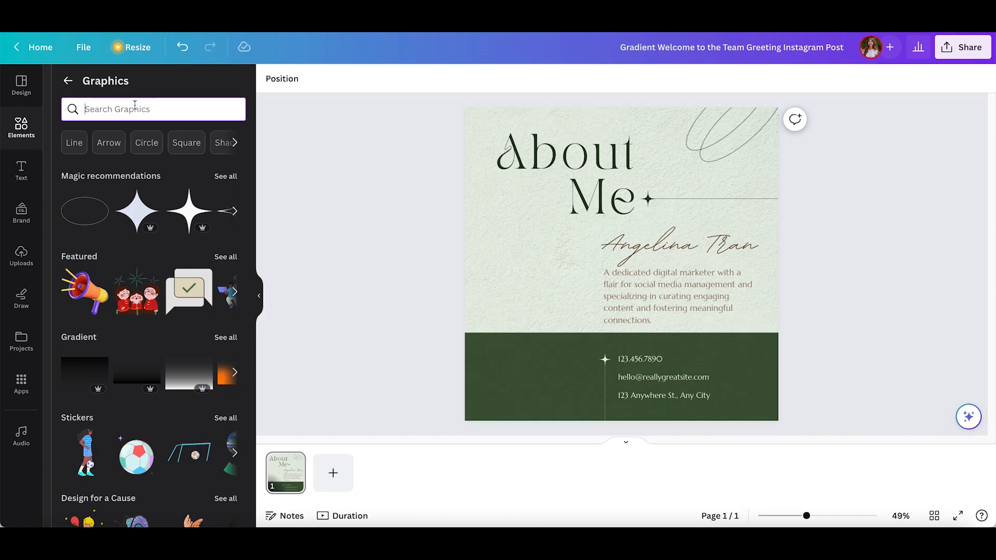
type("sparkle")
key("Return")
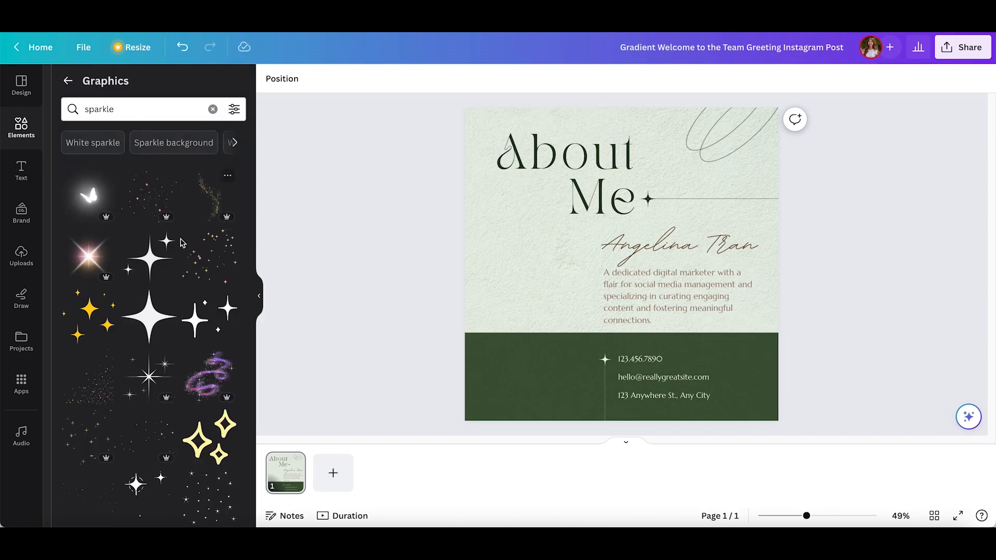
Step: Look up more graphics like the thin outlined sparkle in the results and browse the sparklestroke recommendations
scroll(94, 378, "down", 4)
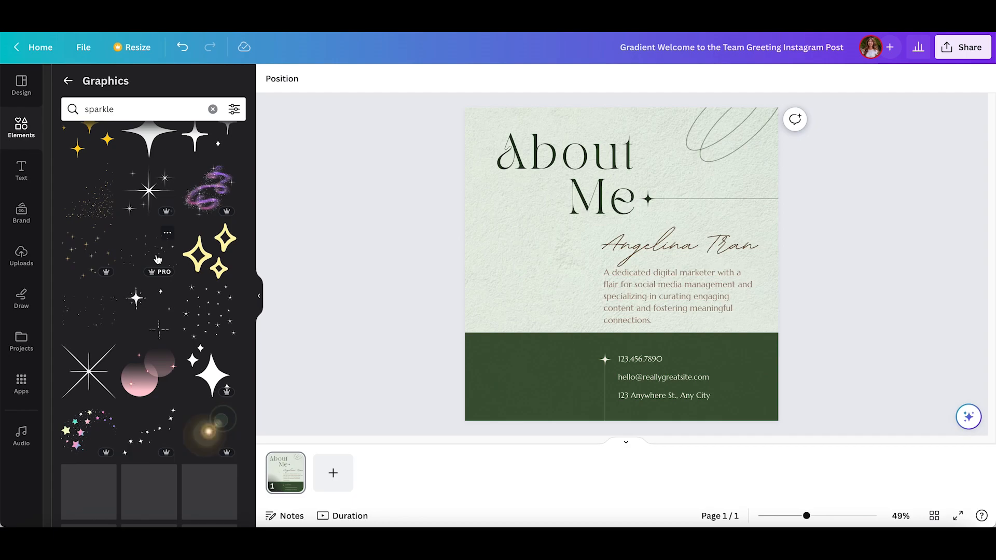
right_click(90, 375)
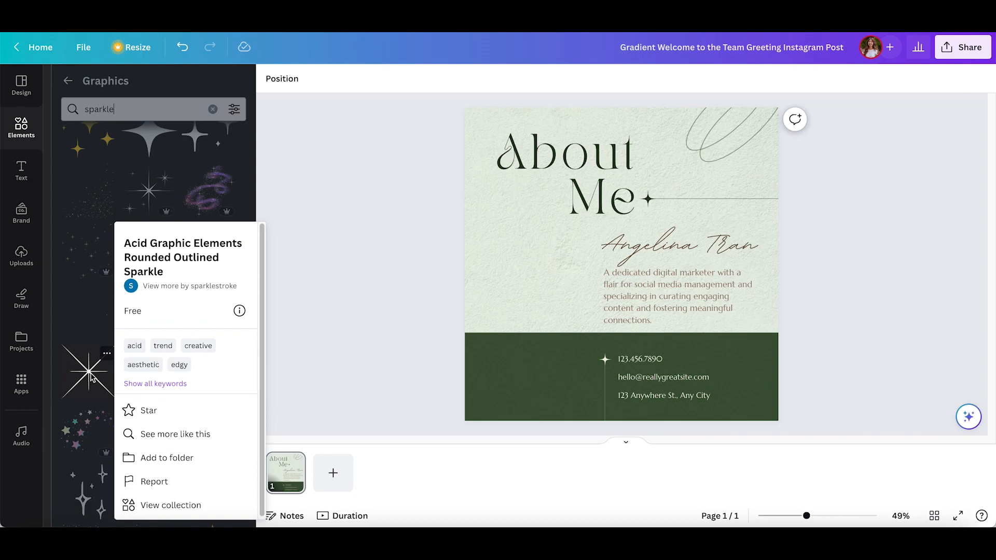
left_click(197, 434)
scroll(196, 271, "down", 6)
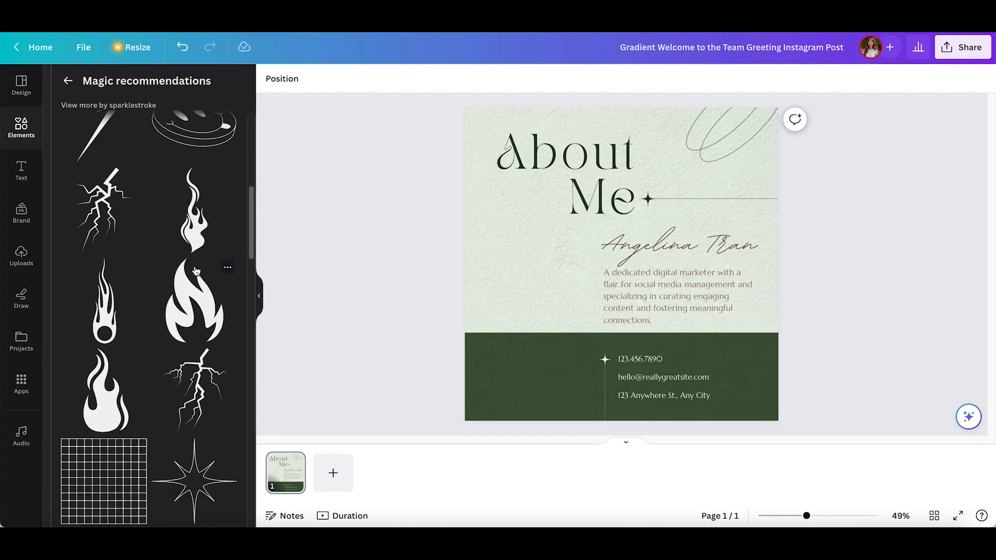
scroll(135, 176, "down", 6)
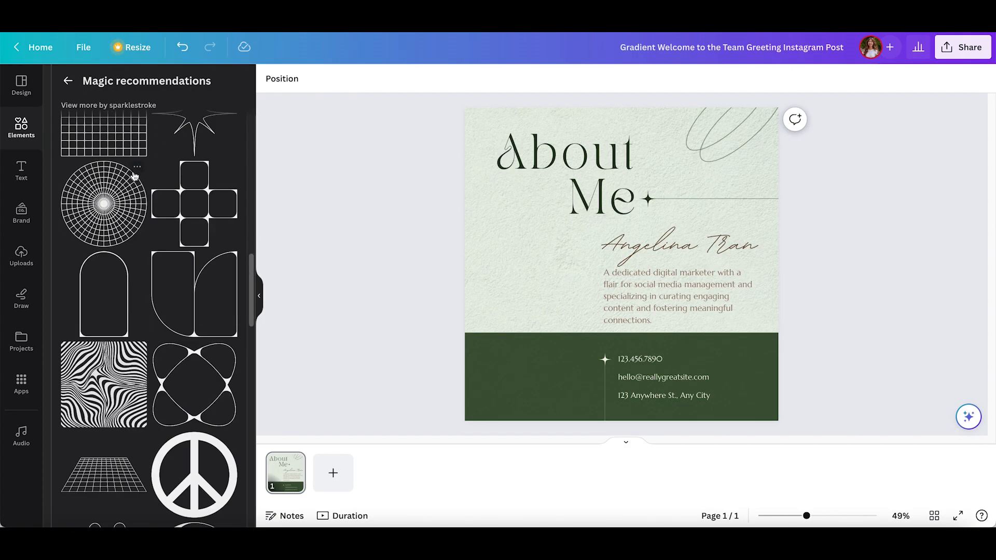
scroll(135, 177, "down", 10)
scroll(135, 177, "up", 15)
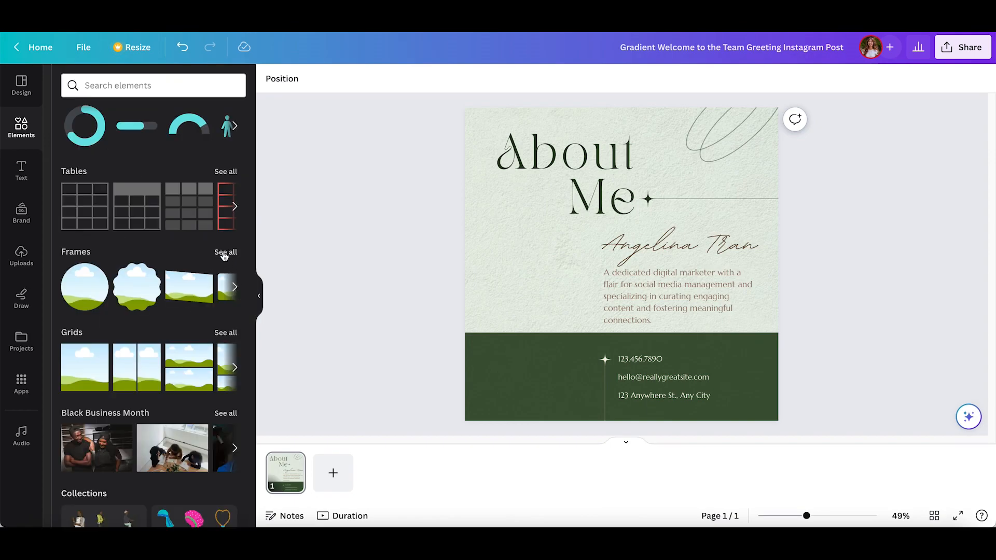
Step: Add the rounded rectangle frame to the post, enlarge it and position it along the left edge beneath the heading
left_click(224, 253)
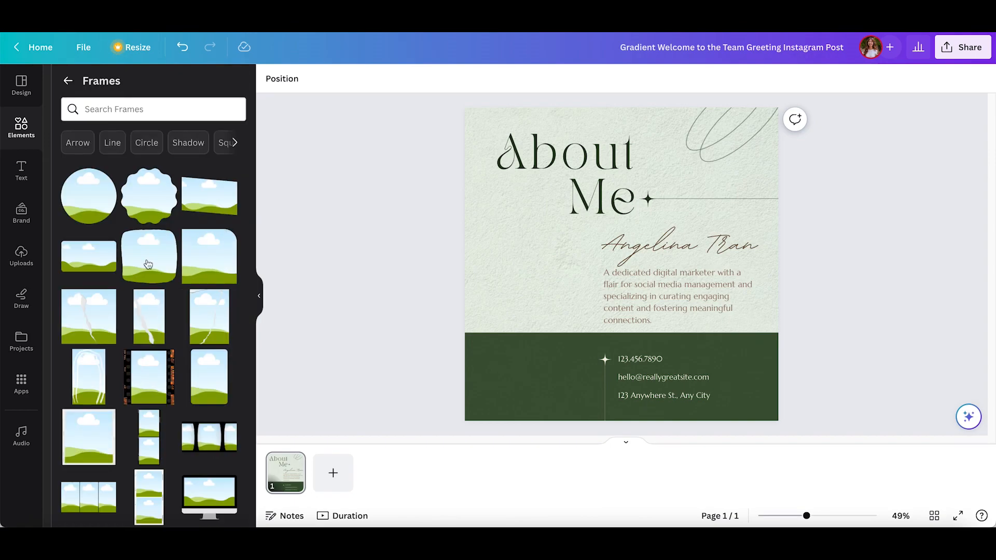
left_click(208, 384)
left_click_drag(580, 267, 478, 264)
left_click_drag(574, 360, 609, 414)
left_click_drag(549, 301, 525, 263)
Step: Bring both heading text boxes, About and Me, to the front so they sit above the frame
left_click(589, 219)
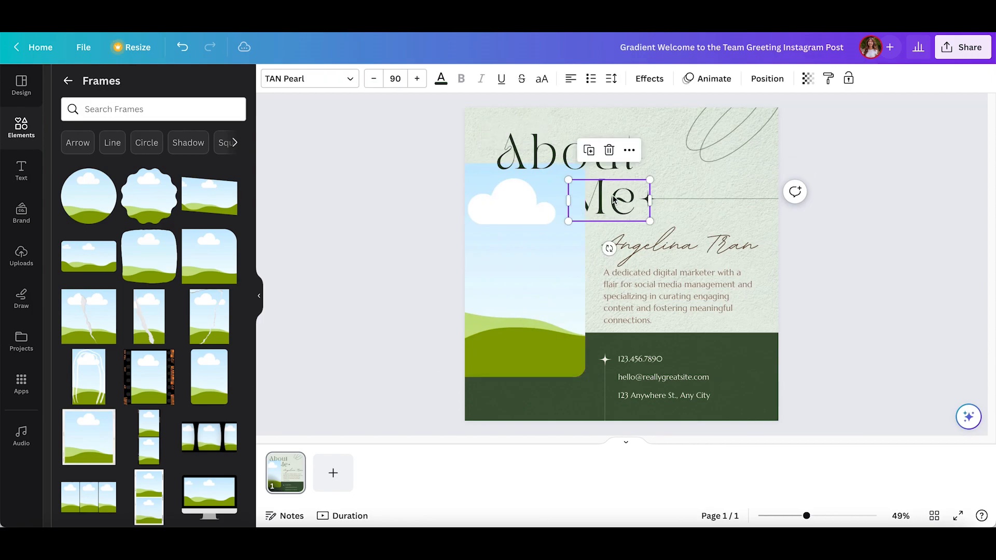
left_click(540, 159, "shift")
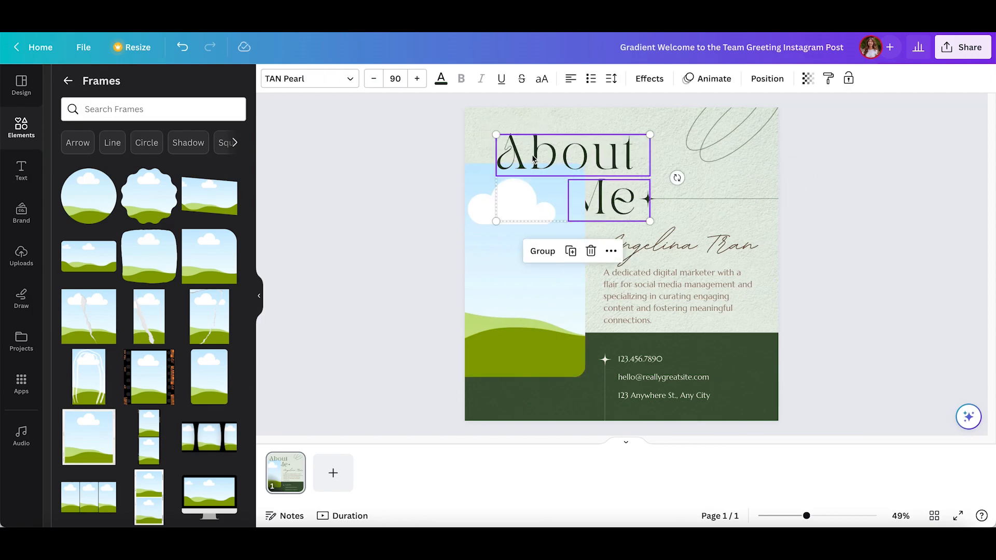
right_click(563, 151)
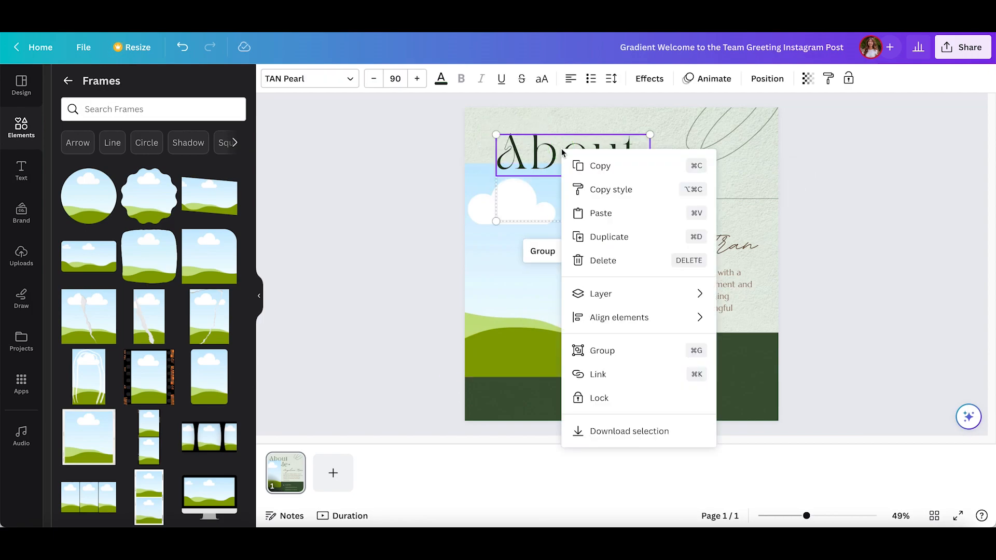
mouse_move(667, 307)
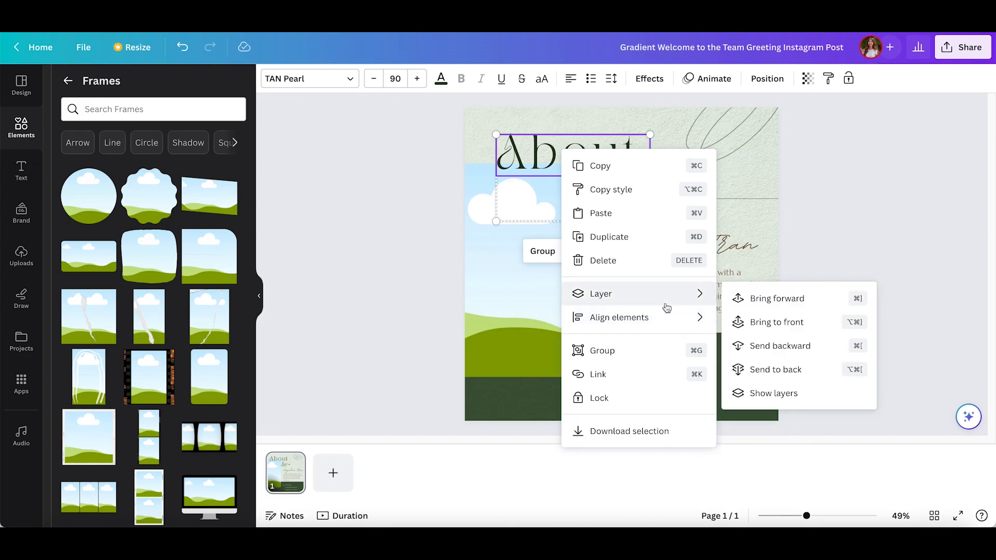
left_click(809, 325)
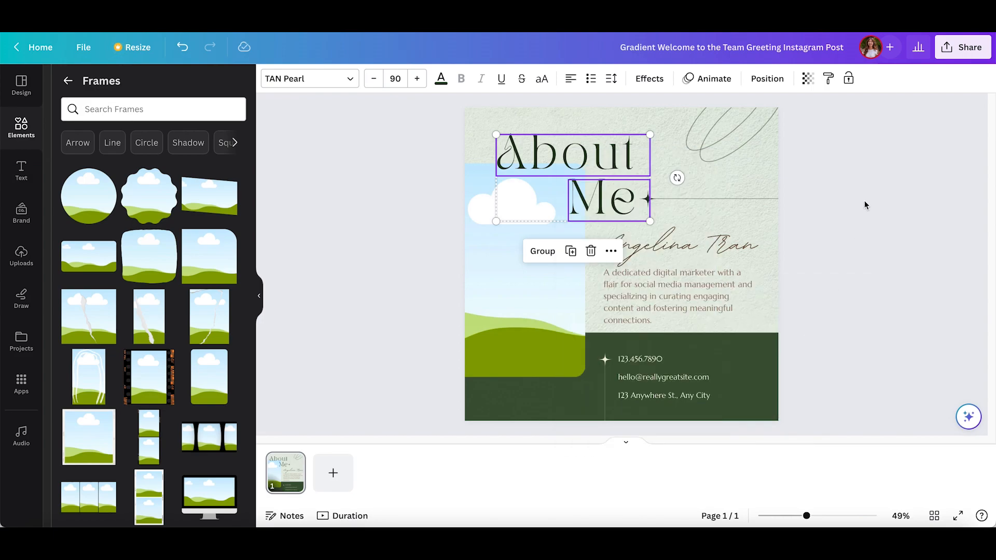
Step: Fill the new frame with the uploaded portrait photo and arrange the heading, sparkle and line around it
left_click(865, 204)
left_click(20, 255)
left_click_drag(86, 397, 505, 285)
left_click(415, 282)
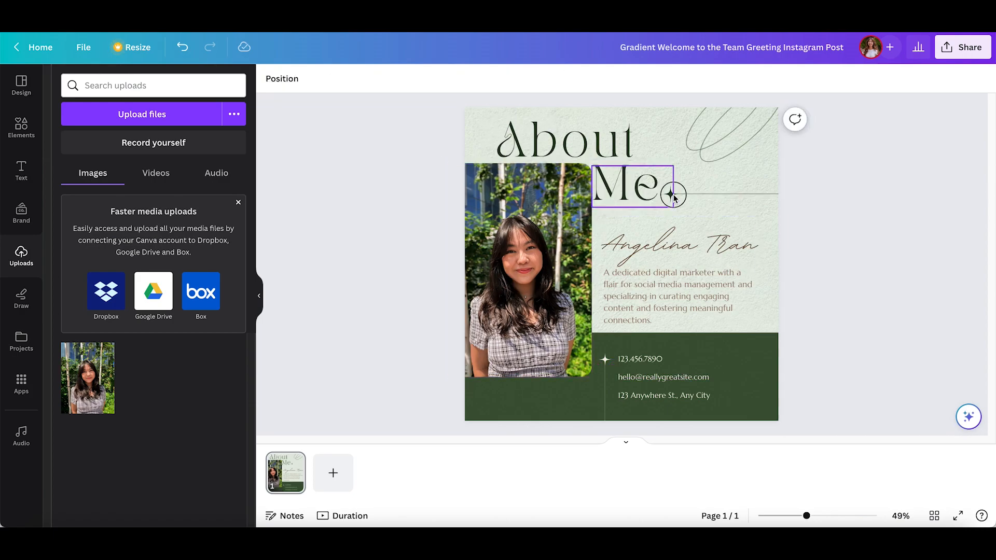
left_click(672, 195)
left_click(720, 200)
Step: Preview the text animations, including Shift, on the script name
left_click(714, 228)
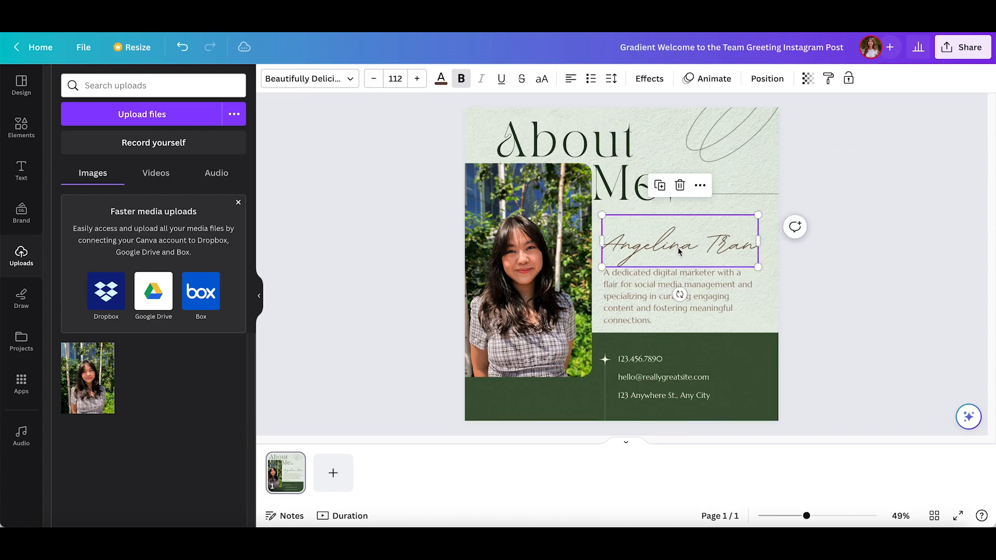
left_click(710, 78)
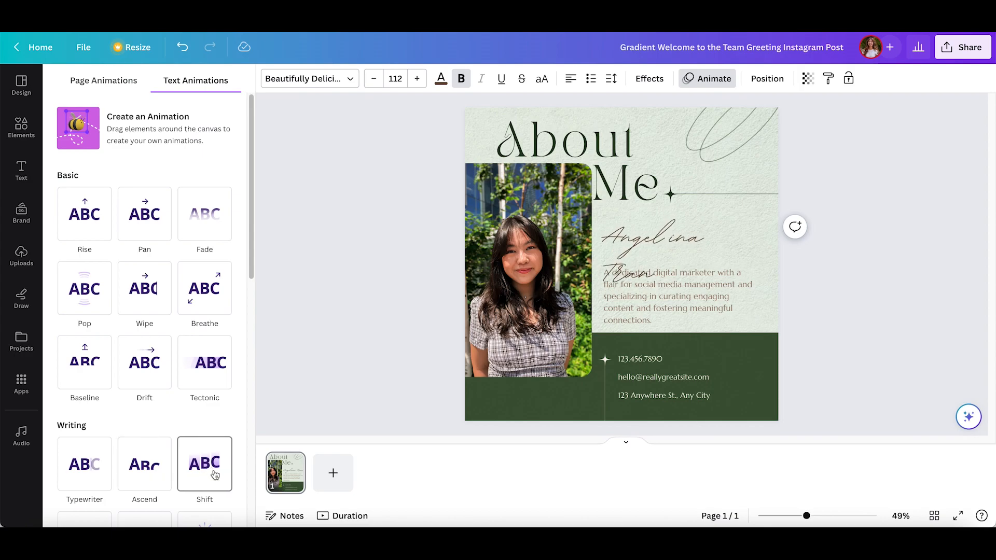
left_click(410, 330)
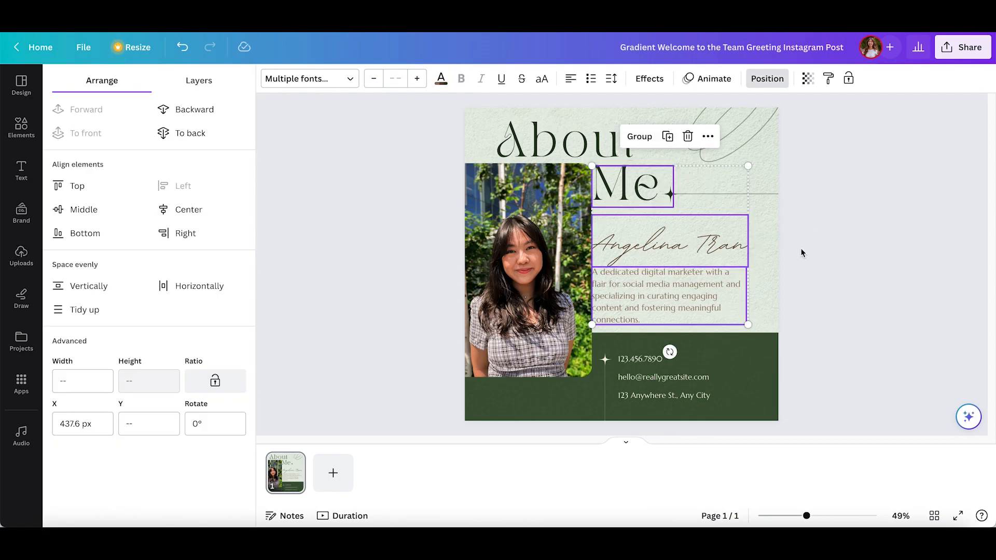
Step: Undo the last three-item alignment and left-align only the script name and the description paragraph
key("ctrl+z")
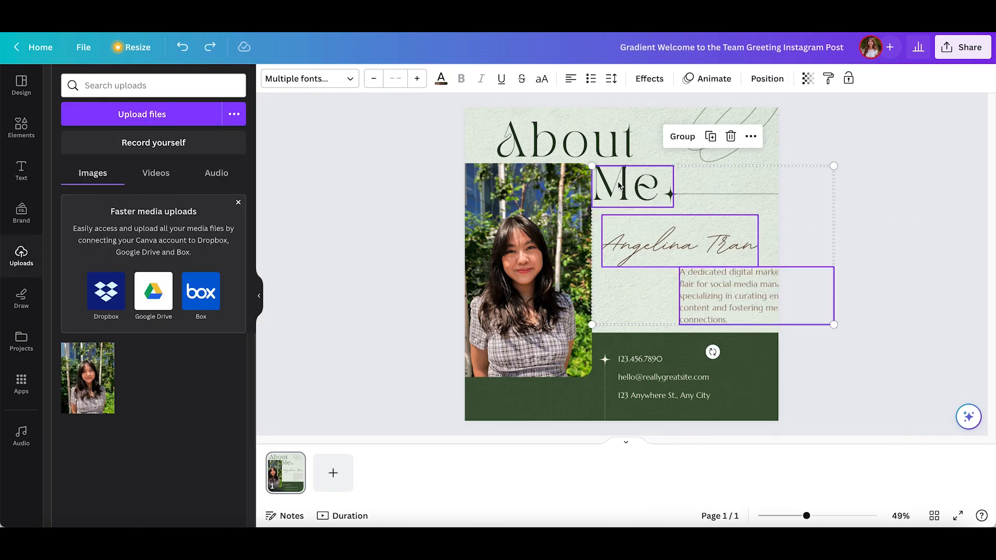
left_click(858, 237)
left_click(646, 235)
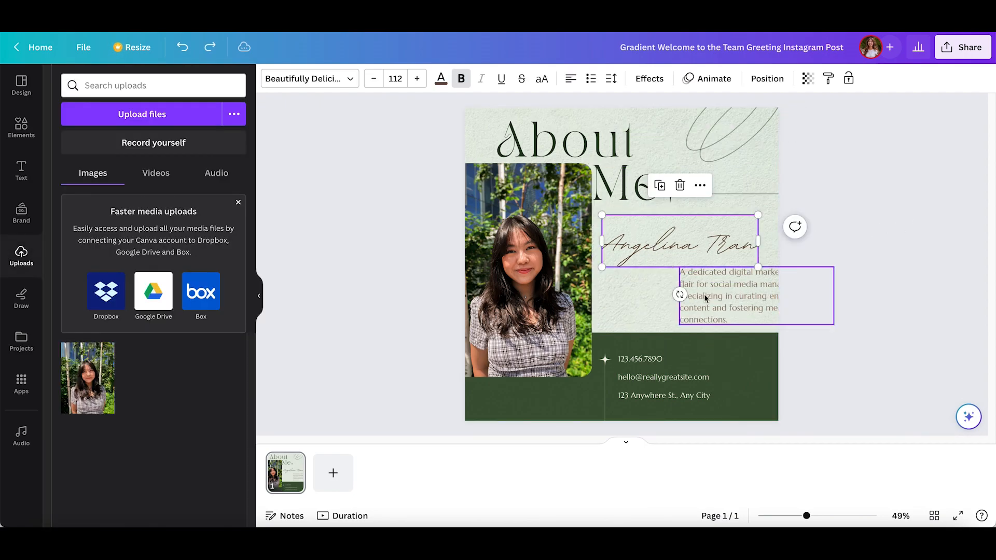
left_click(705, 294, "shift")
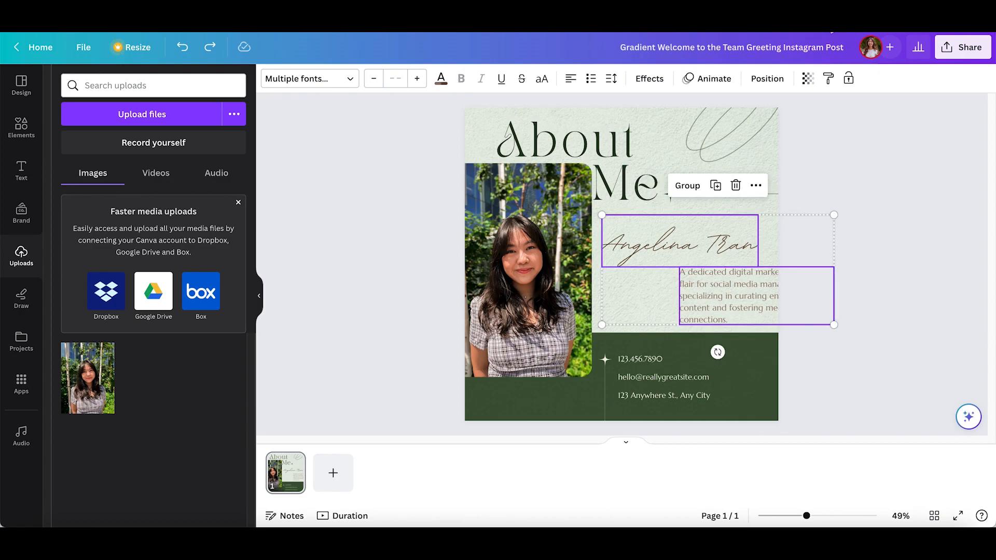
left_click(767, 78)
left_click(182, 186)
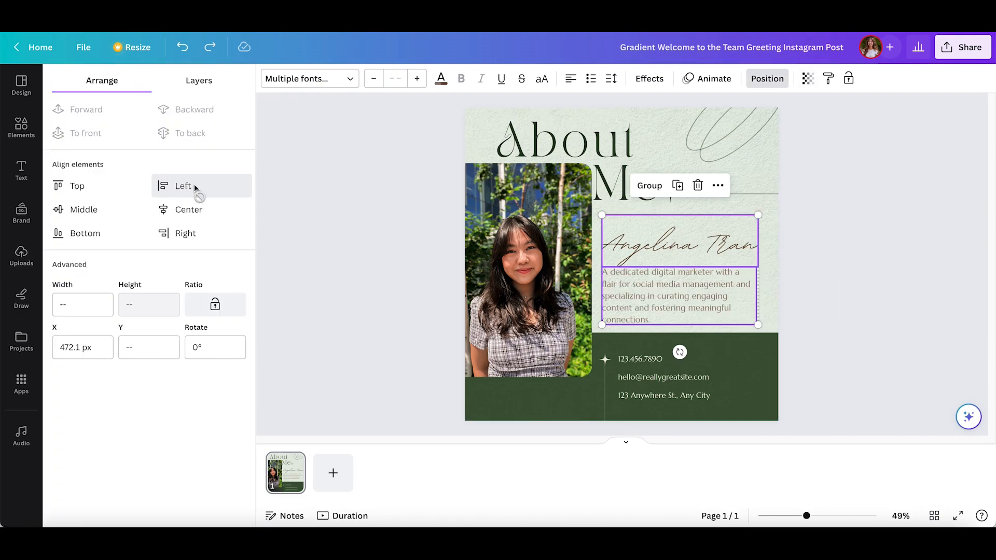
left_click(378, 282)
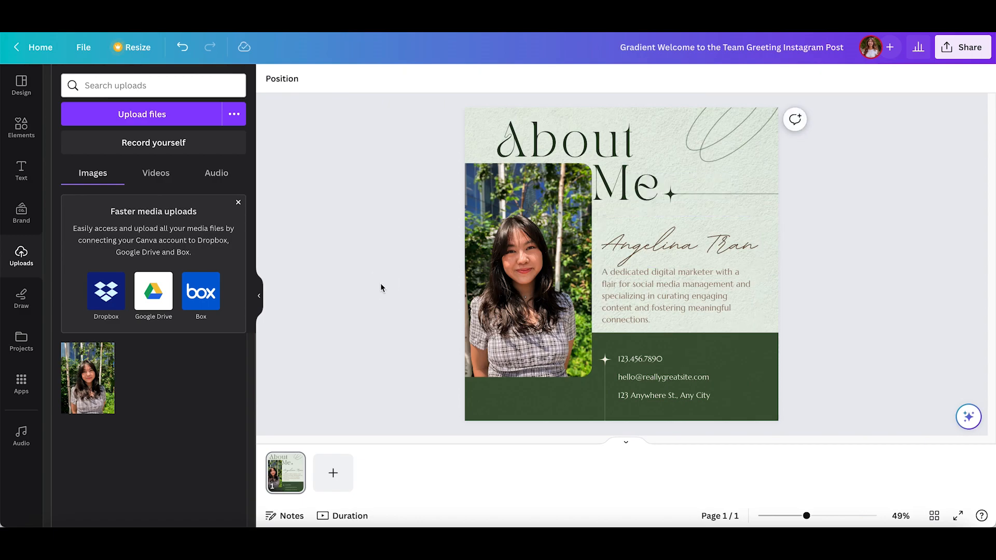
Step: Shift the Me text and its sparkle slightly right to line up with the script name and description
left_click_drag(610, 185, 618, 185)
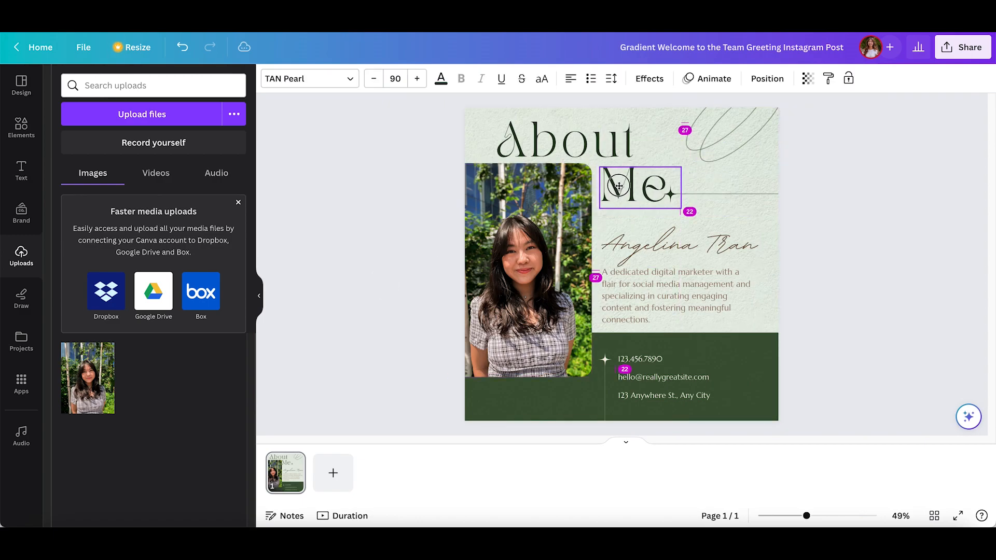
left_click(823, 221)
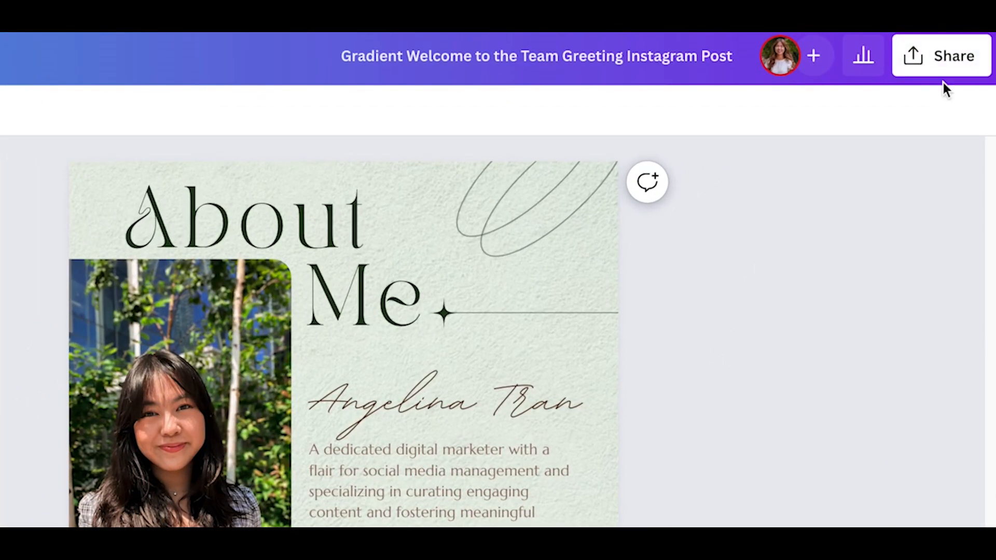
Step: Download the design as a JPG and save it as Profile_IG in the 1. Canva Crash Course folder
left_click(945, 66)
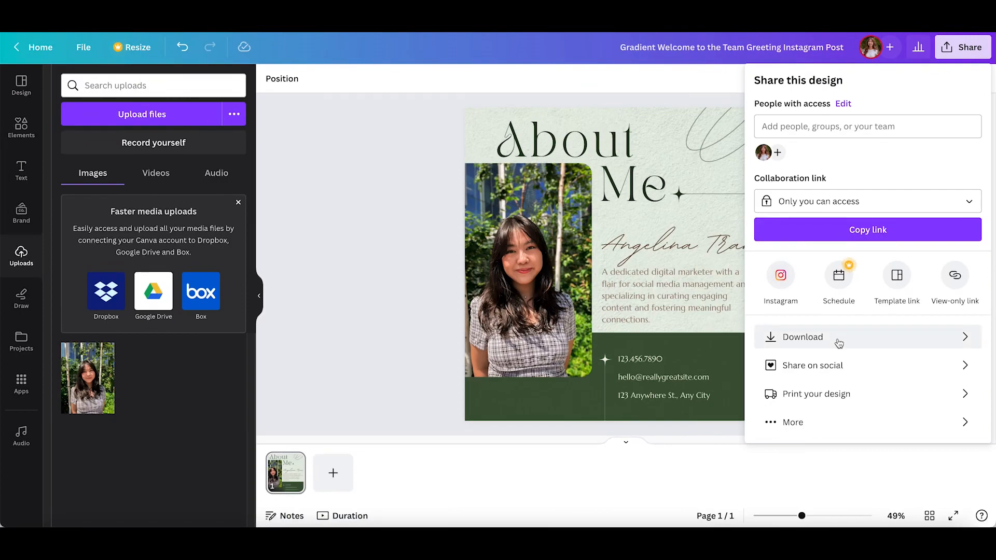
left_click(783, 338)
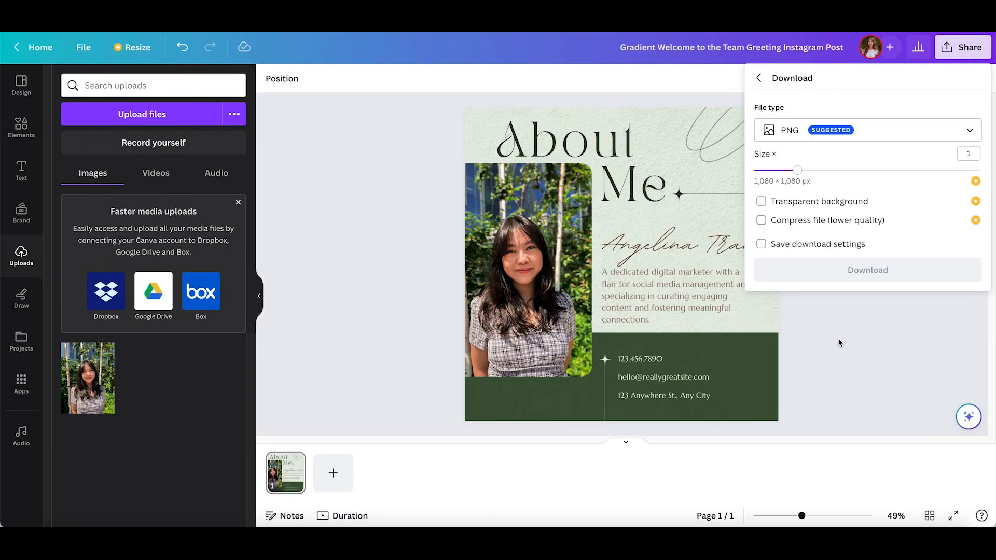
left_click(907, 129)
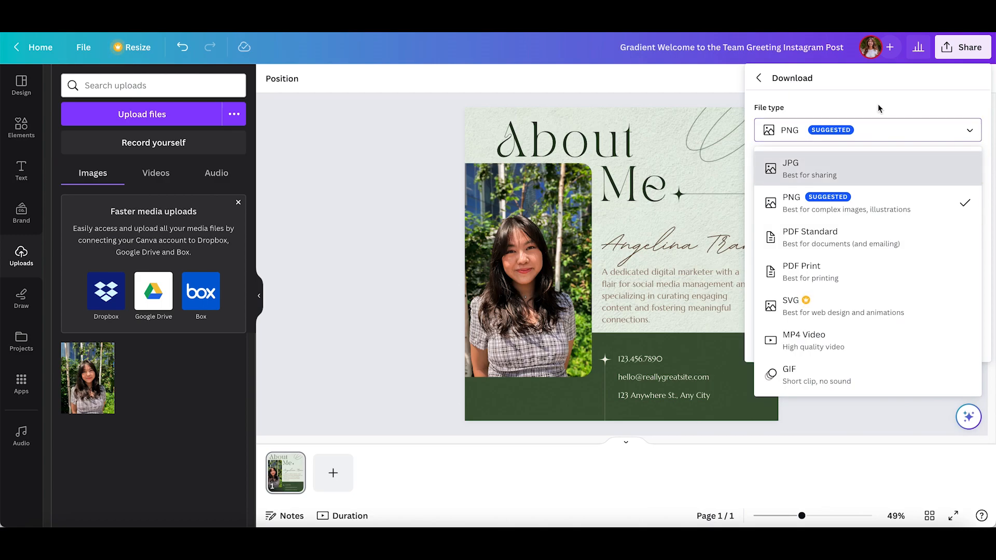
left_click(896, 179)
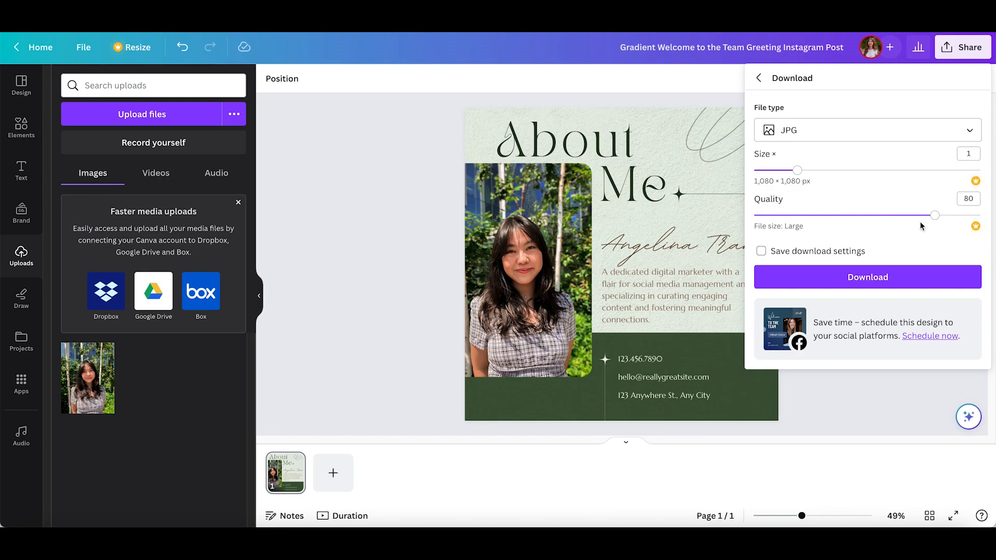
left_click(813, 279)
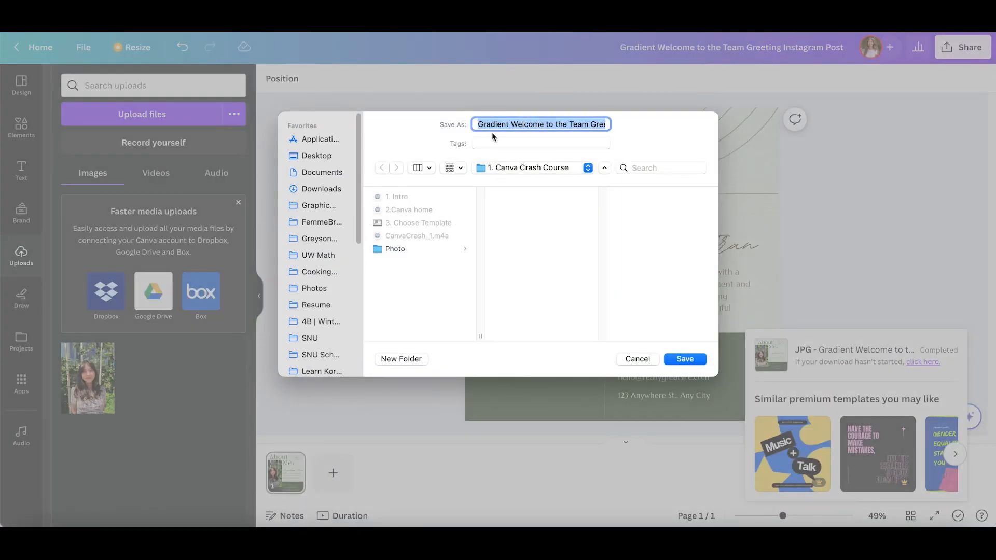
type("Profile_")
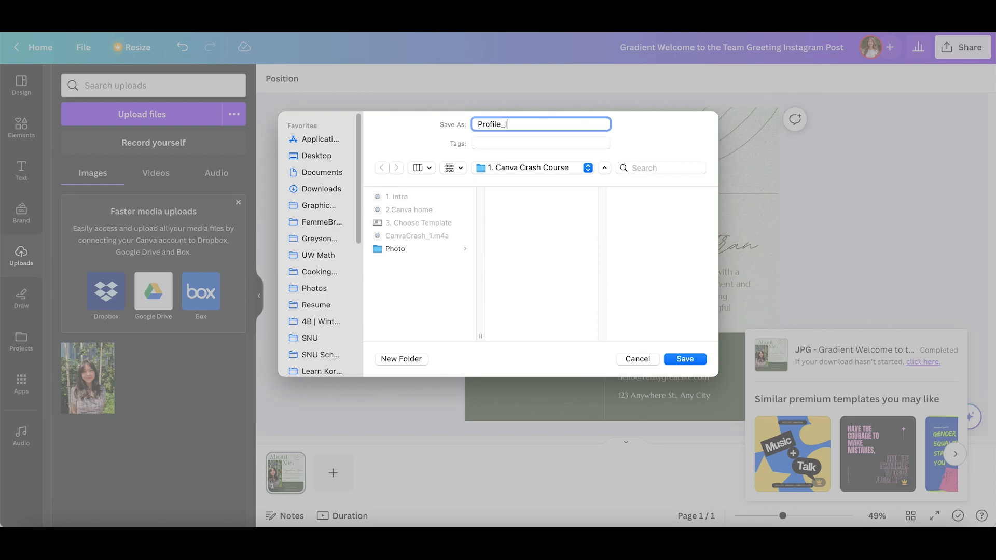
left_click(696, 362)
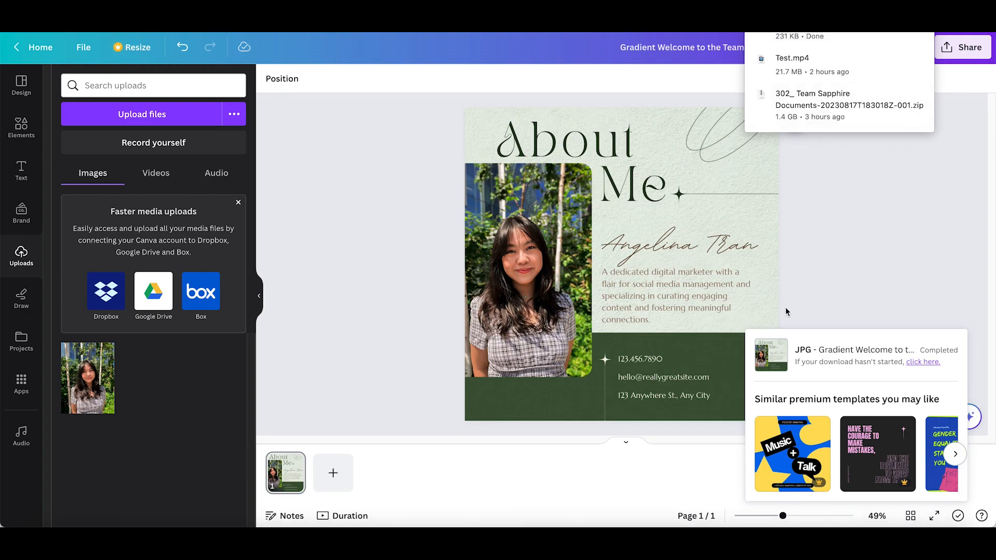
Step: Open the downloaded Profile_IG.jpeg to check the exported post, and close its preview window
left_click(849, 218)
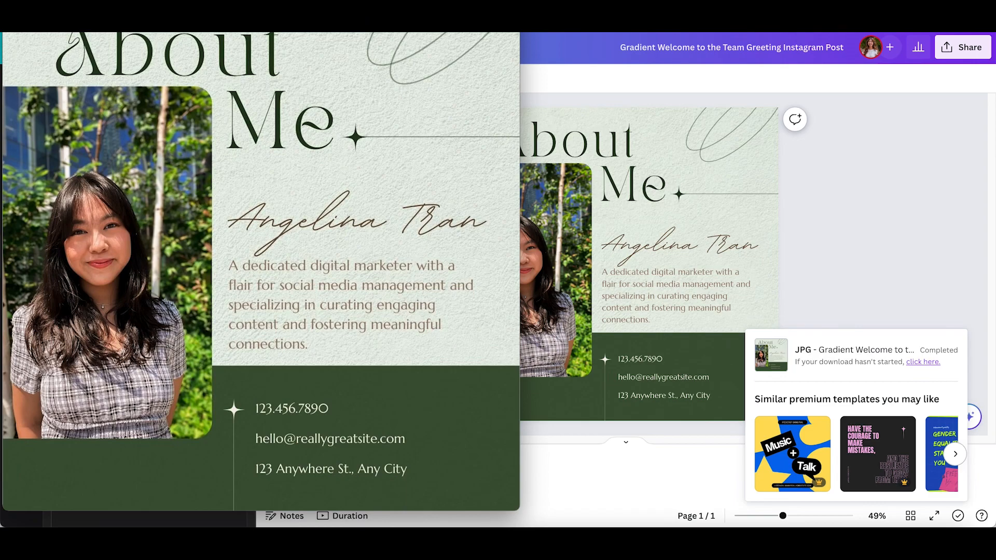
left_click_drag(166, 78, 422, 63)
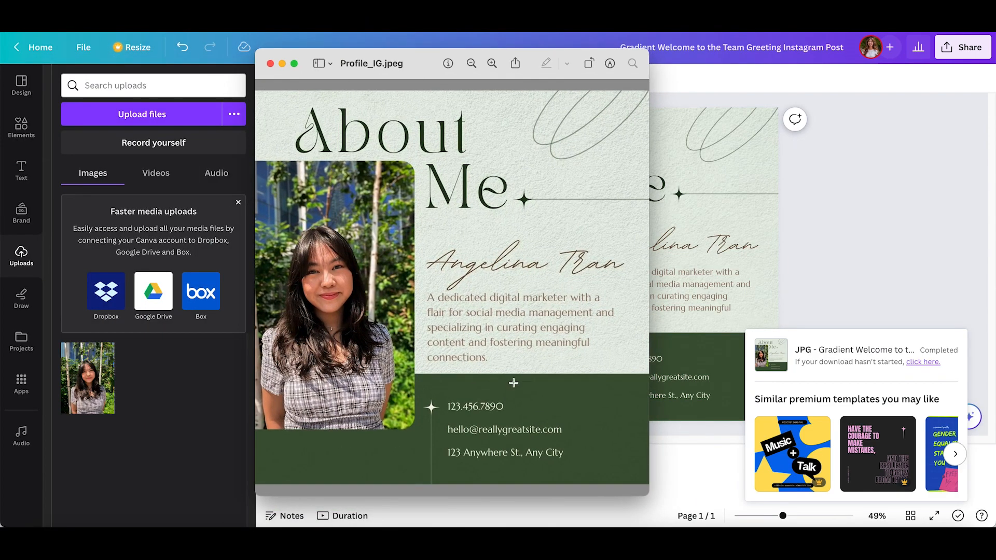
left_click(270, 64)
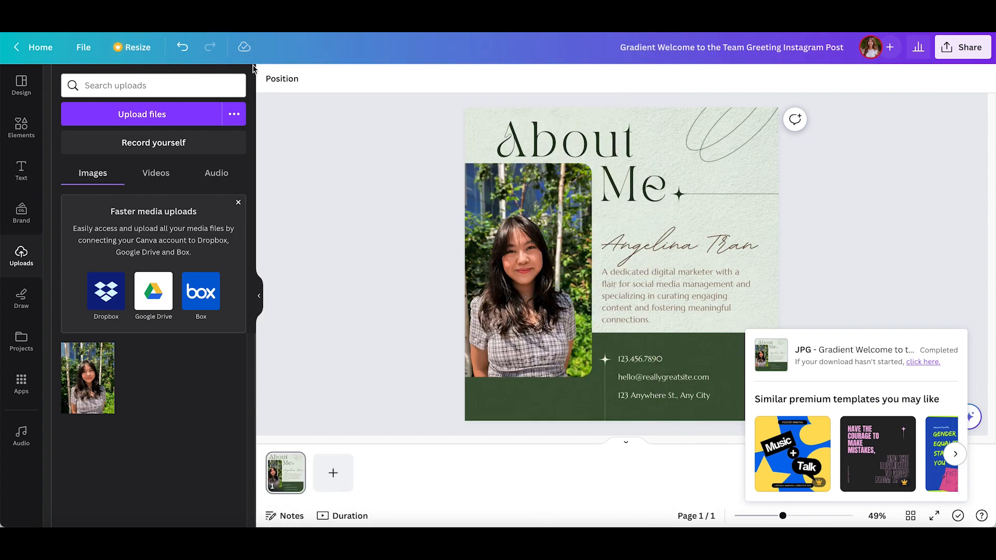